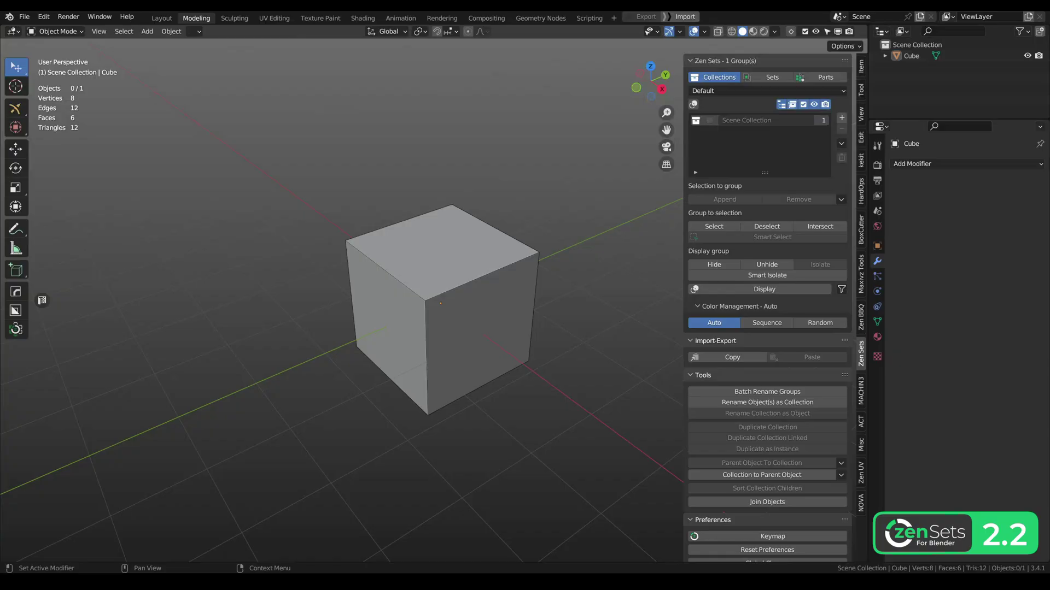
Step: Review the whole Zen Sets sidebar from the collection list through Preferences to Help
{"action": "scroll", "coordinate": [779, 156], "scroll_direction": "down", "scroll_amount": 12}
{"action": "scroll", "coordinate": [765, 238], "scroll_direction": "down", "scroll_amount": 5}
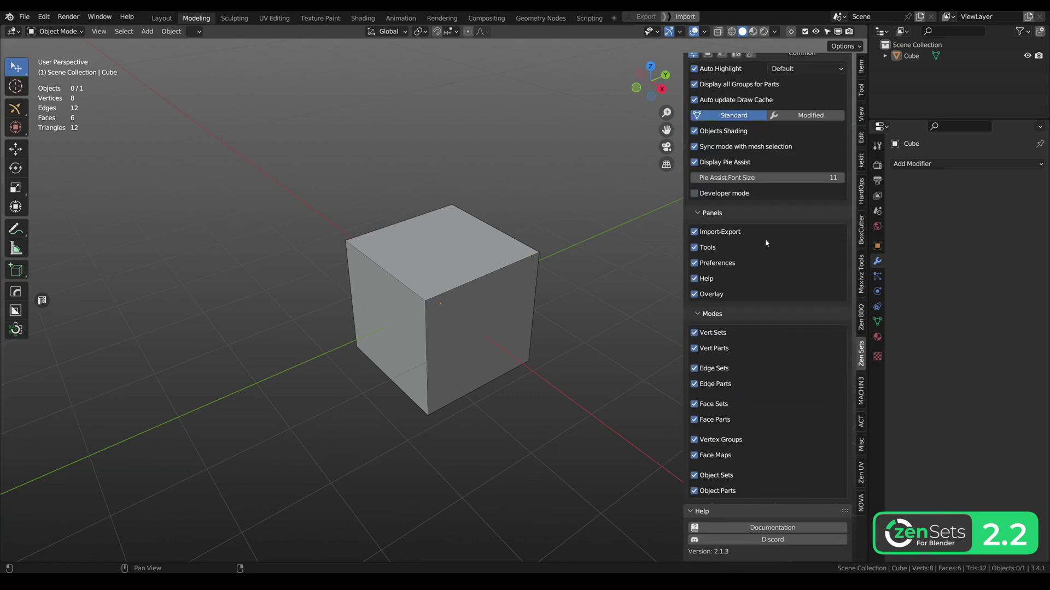
{"action": "scroll", "coordinate": [765, 238], "scroll_direction": "up", "scroll_amount": 15}
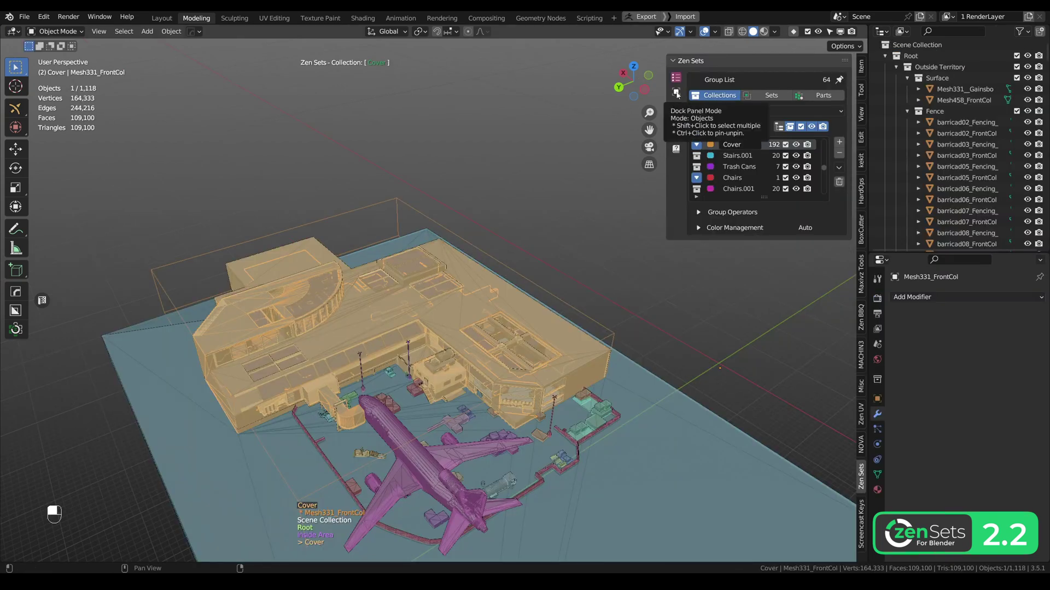
Step: Preview the Tools, Objects and Import-Export dock panels, ending with only the Group List shown
{"action": "left_click", "coordinate": [676, 120]}
{"action": "left_click", "coordinate": [676, 91]}
{"action": "left_click", "coordinate": [675, 106], "text": "shift"}
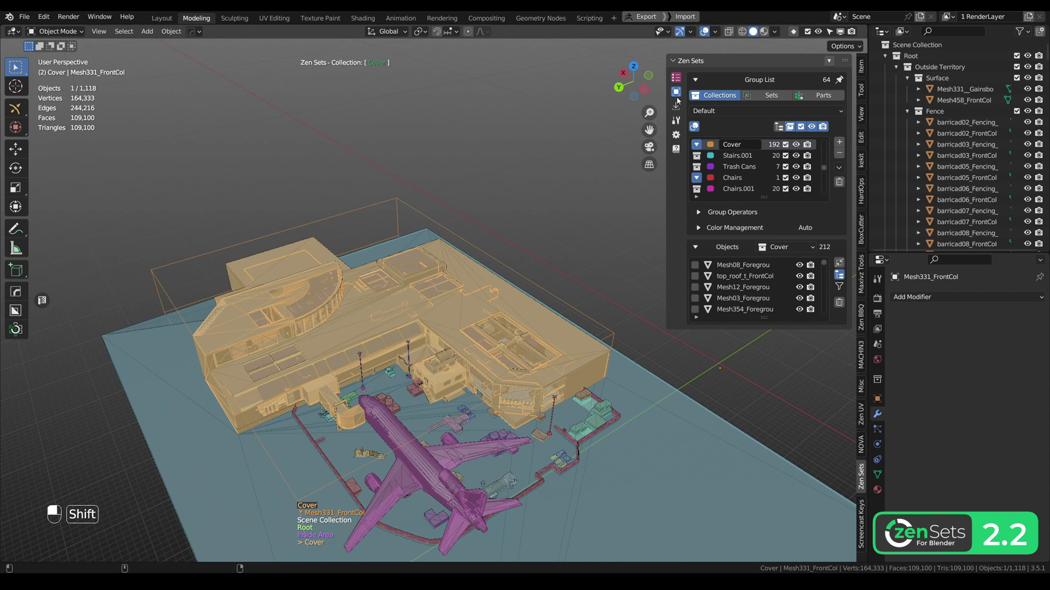
{"action": "left_click", "coordinate": [677, 77]}
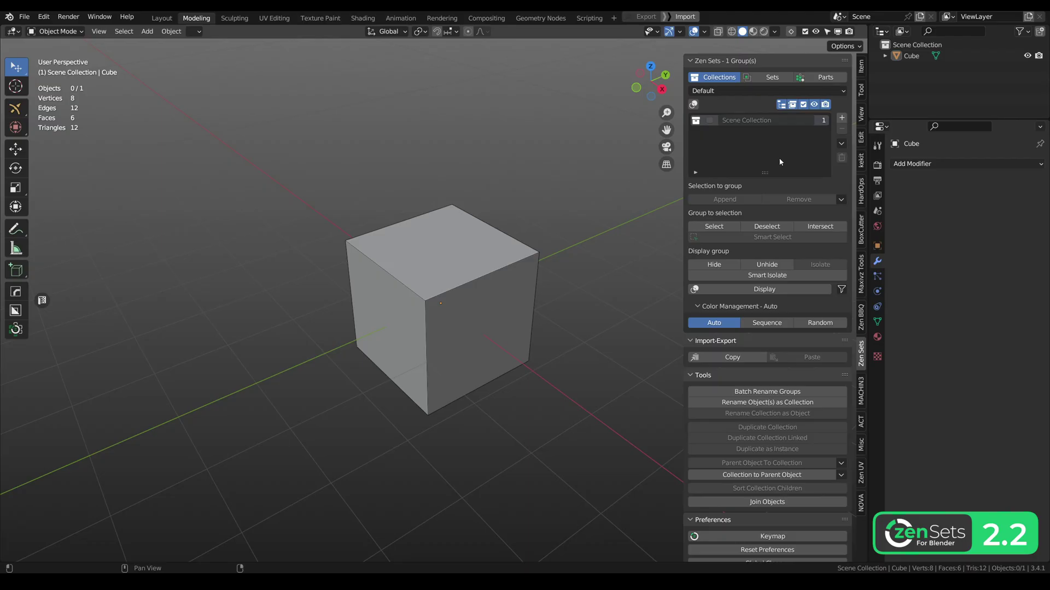
Step: Examine the long single-column Zen Sets layout, including its Tools, Preferences, Panels and Modes sections
{"action": "scroll", "coordinate": [779, 158], "scroll_direction": "down", "scroll_amount": 8}
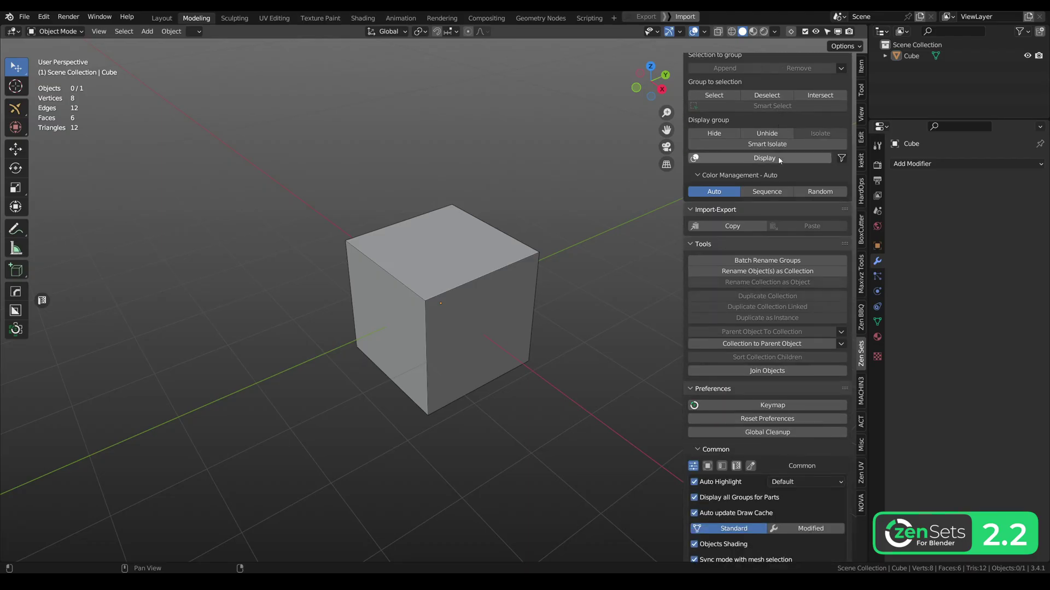
{"action": "scroll", "coordinate": [779, 156], "scroll_direction": "down", "scroll_amount": 12}
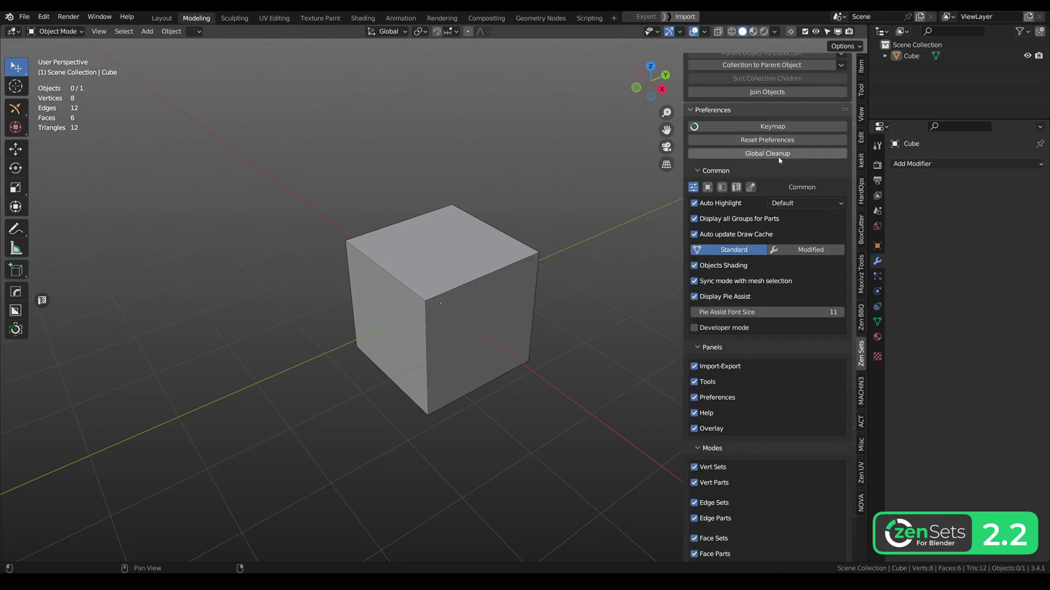
{"action": "scroll", "coordinate": [779, 157], "scroll_direction": "down", "scroll_amount": 4}
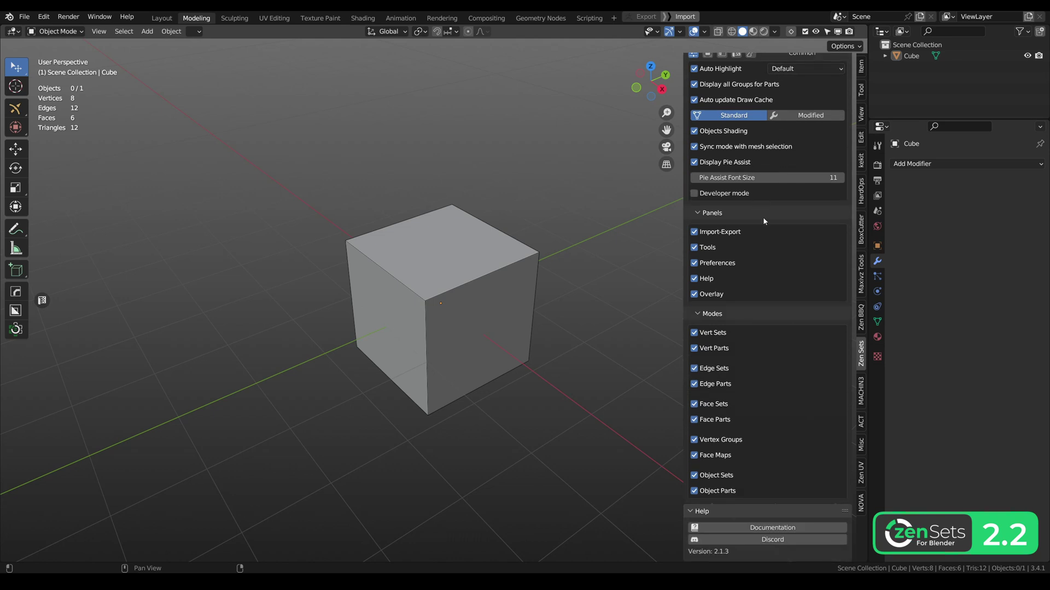
{"action": "scroll", "coordinate": [765, 239], "scroll_direction": "up", "scroll_amount": 10}
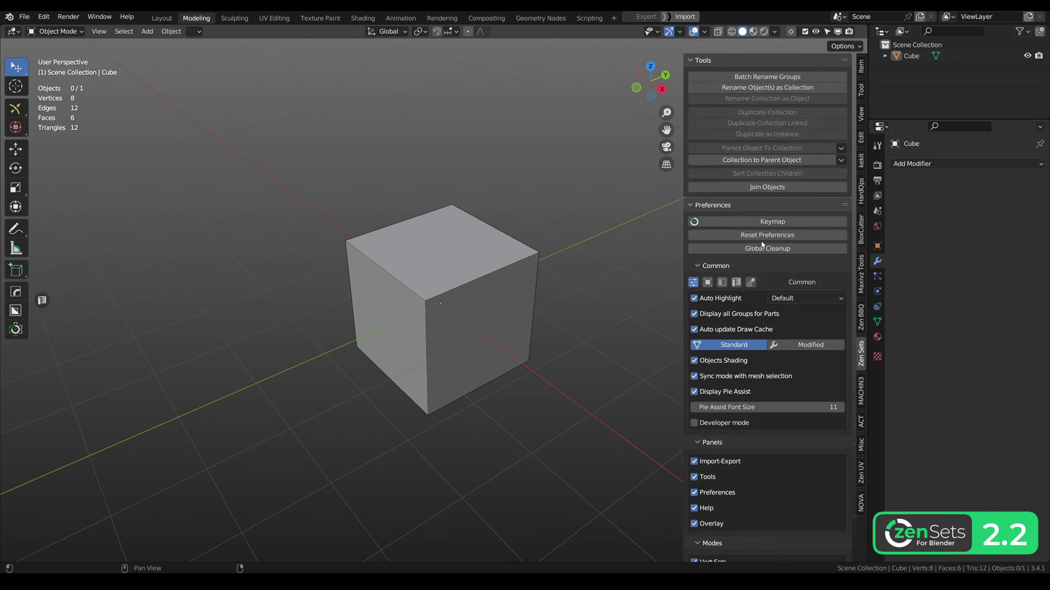
{"action": "scroll", "coordinate": [765, 242], "scroll_direction": "up", "scroll_amount": 9}
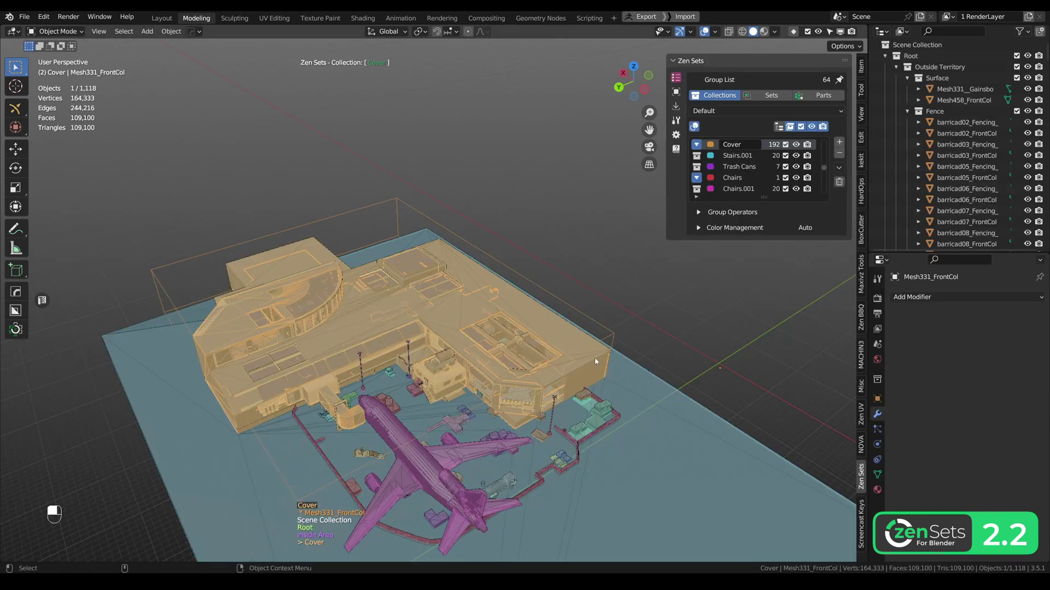
Step: Show the Objects, Import-Export, Tools and Preferences panels one at a time beneath the pinned Group List
{"action": "left_click", "coordinate": [677, 93]}
{"action": "left_click", "coordinate": [676, 107]}
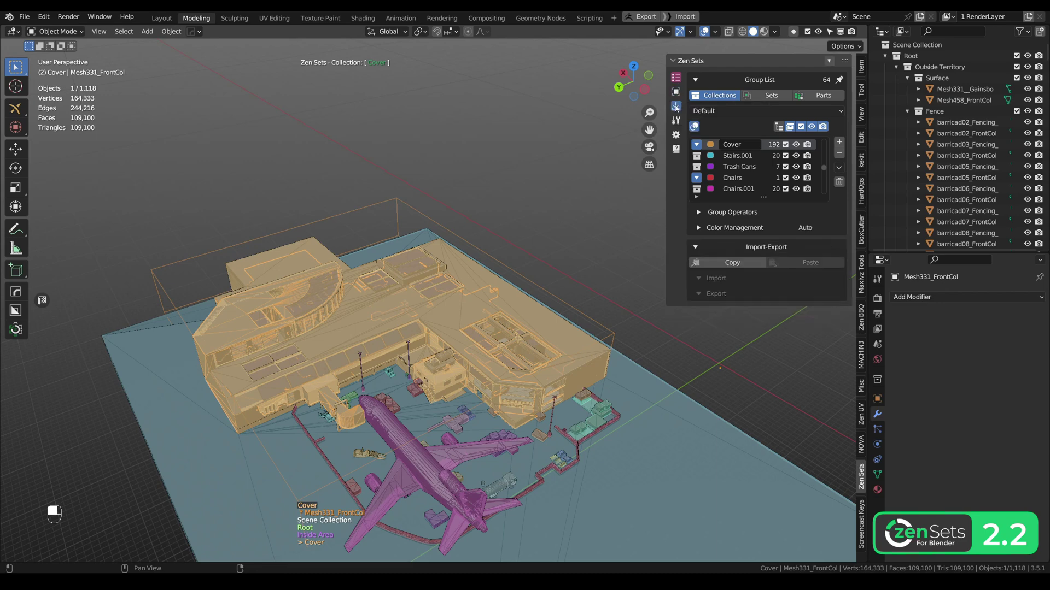
{"action": "left_click", "coordinate": [676, 121]}
{"action": "left_click", "coordinate": [676, 135]}
{"action": "left_click", "coordinate": [676, 120]}
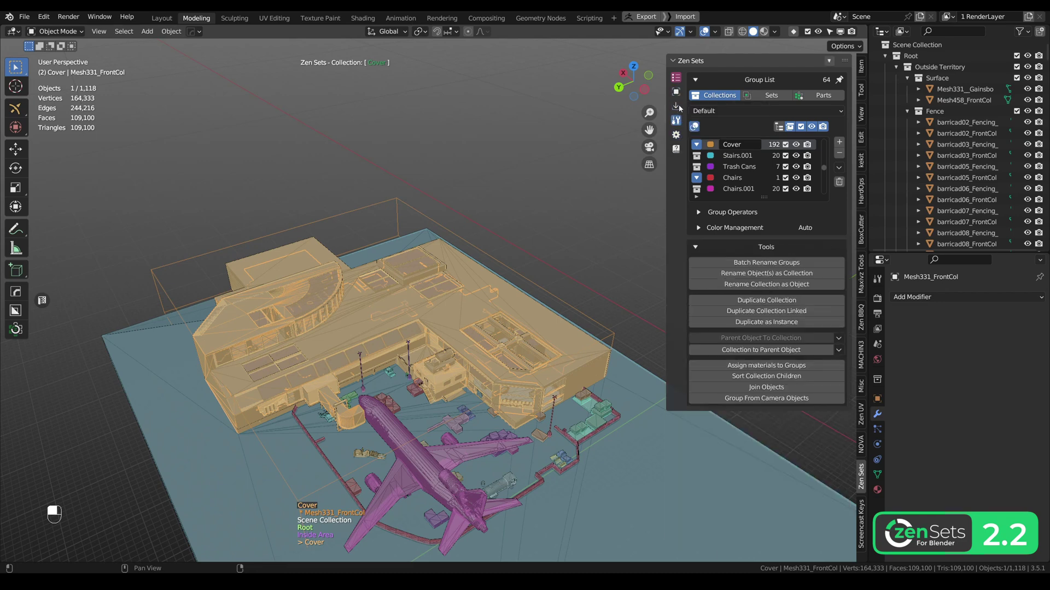
{"action": "left_click", "coordinate": [678, 107]}
{"action": "left_click", "coordinate": [677, 107]}
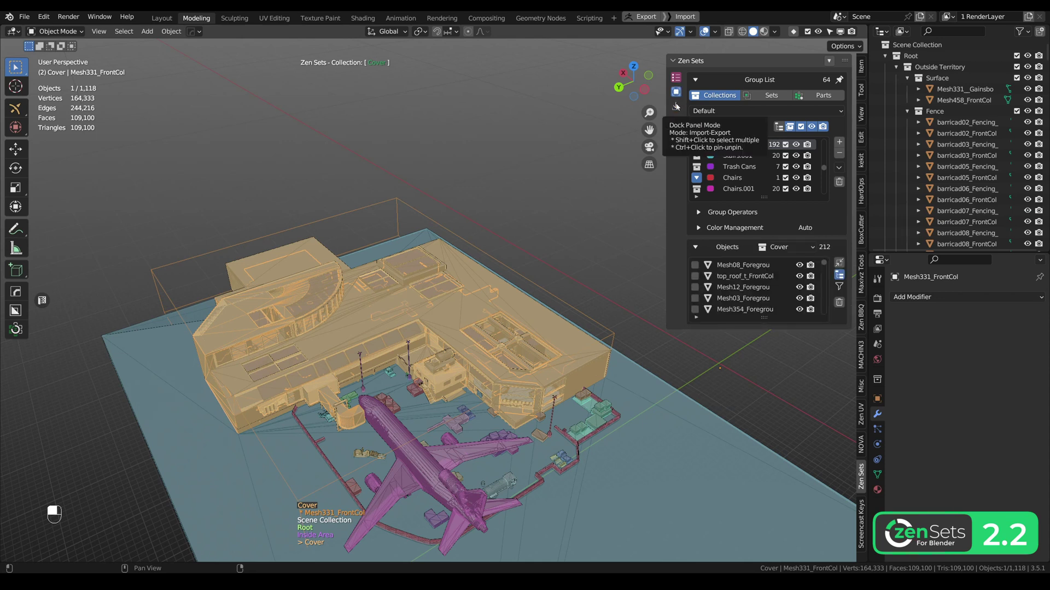
Step: Stack the Import-Export and Tools panels alongside Objects, and remove all three so only the Group List is docked
{"action": "left_click", "coordinate": [677, 107], "text": "shift"}
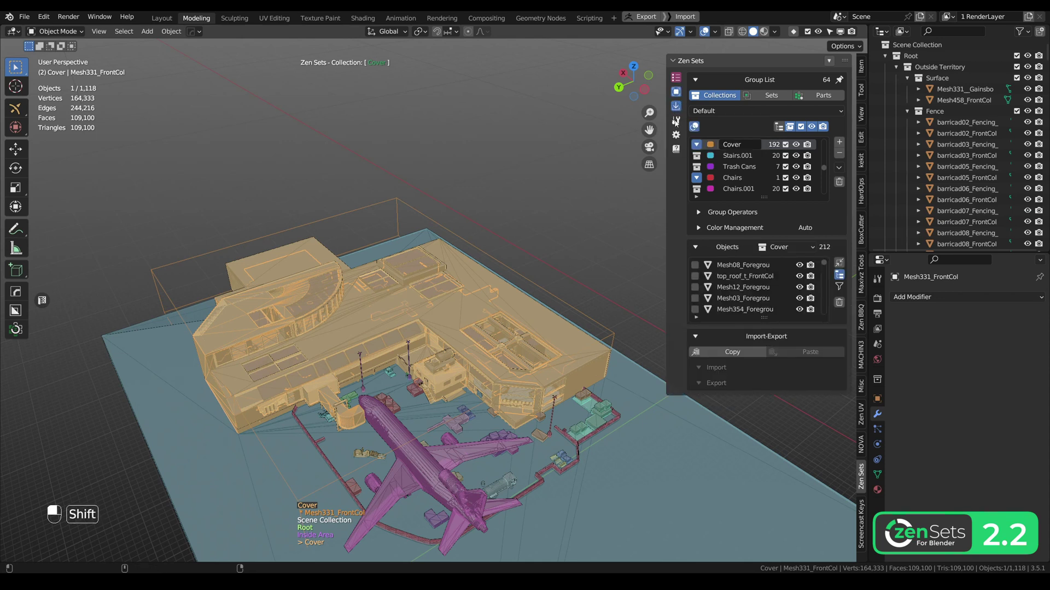
{"action": "left_click", "coordinate": [676, 121], "text": "shift"}
{"action": "left_click", "coordinate": [677, 121], "text": "shift"}
{"action": "left_click", "coordinate": [676, 107], "text": "shift"}
{"action": "left_click", "coordinate": [676, 91], "text": "shift"}
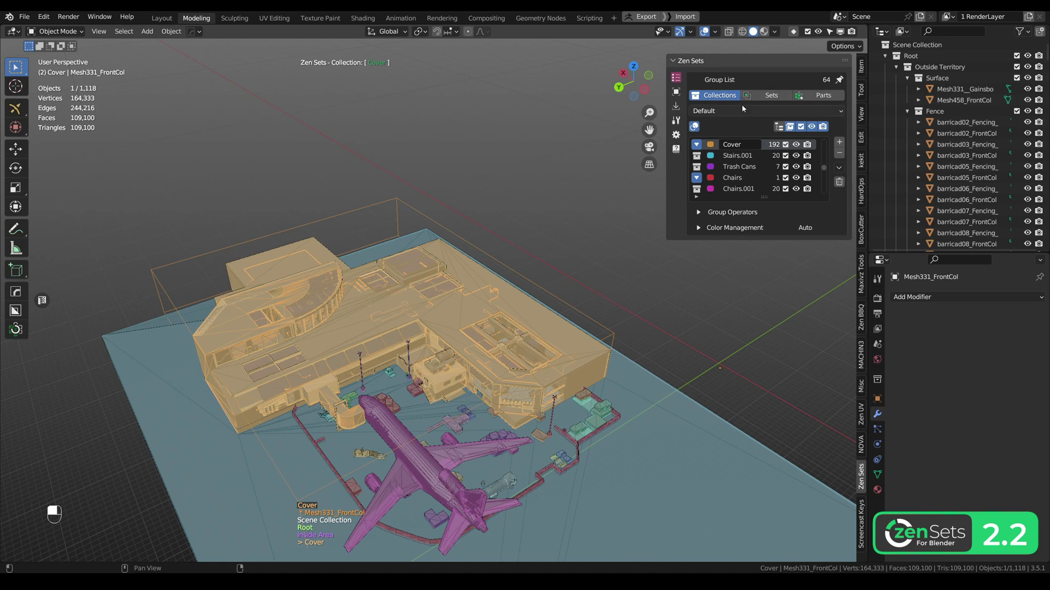
Step: Unpin the Group List and view each dock panel on its own, from Objects through Help and back to the Group List
{"action": "left_click", "coordinate": [677, 81], "text": "ctrl"}
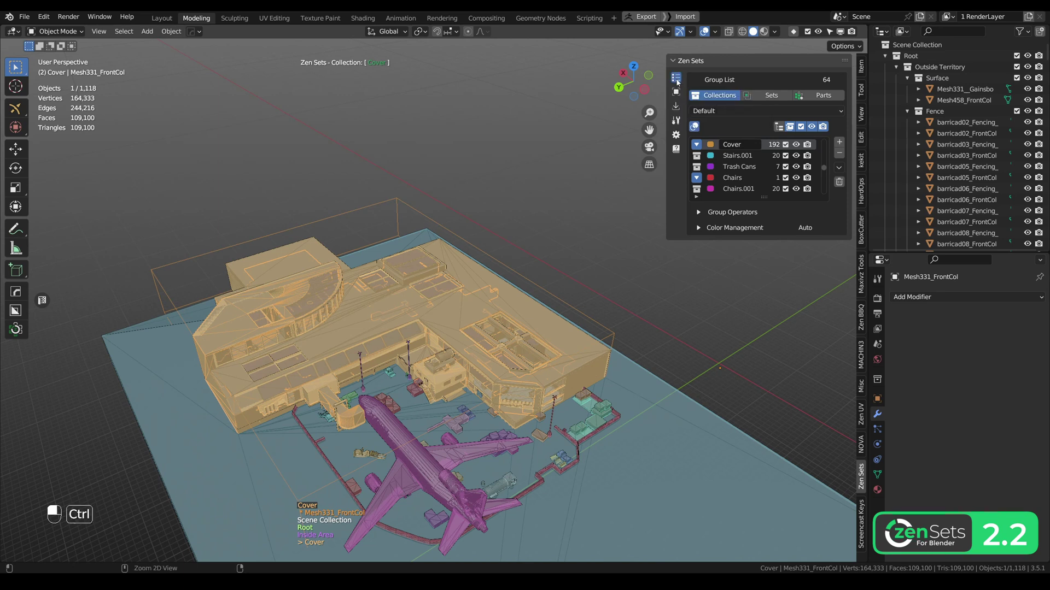
{"action": "left_click", "coordinate": [676, 92]}
{"action": "left_click", "coordinate": [676, 106]}
{"action": "left_click", "coordinate": [676, 120]}
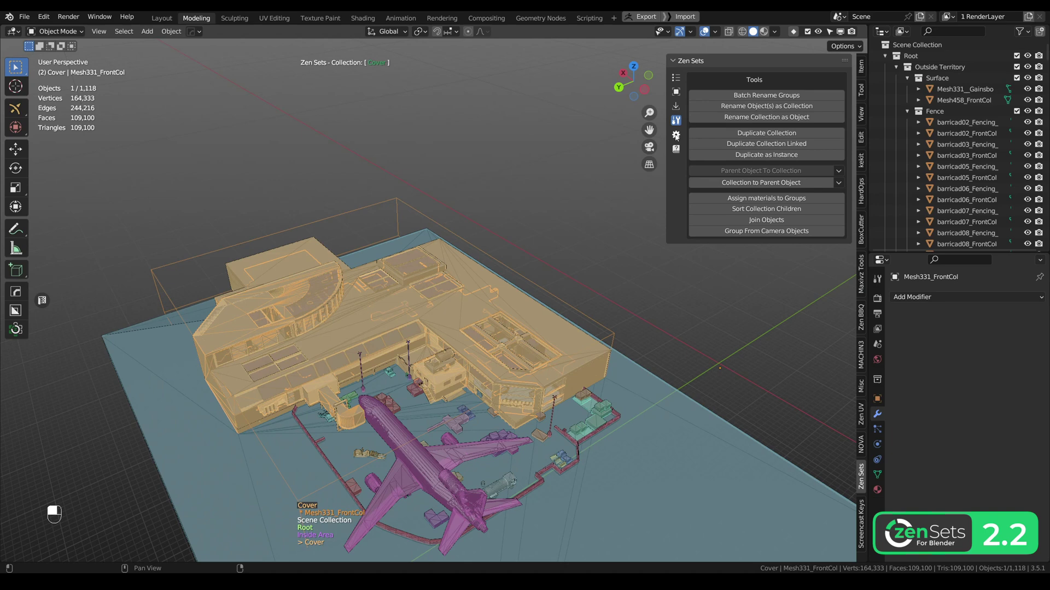
{"action": "left_click", "coordinate": [677, 134]}
{"action": "left_click", "coordinate": [677, 149]}
{"action": "left_click", "coordinate": [676, 79]}
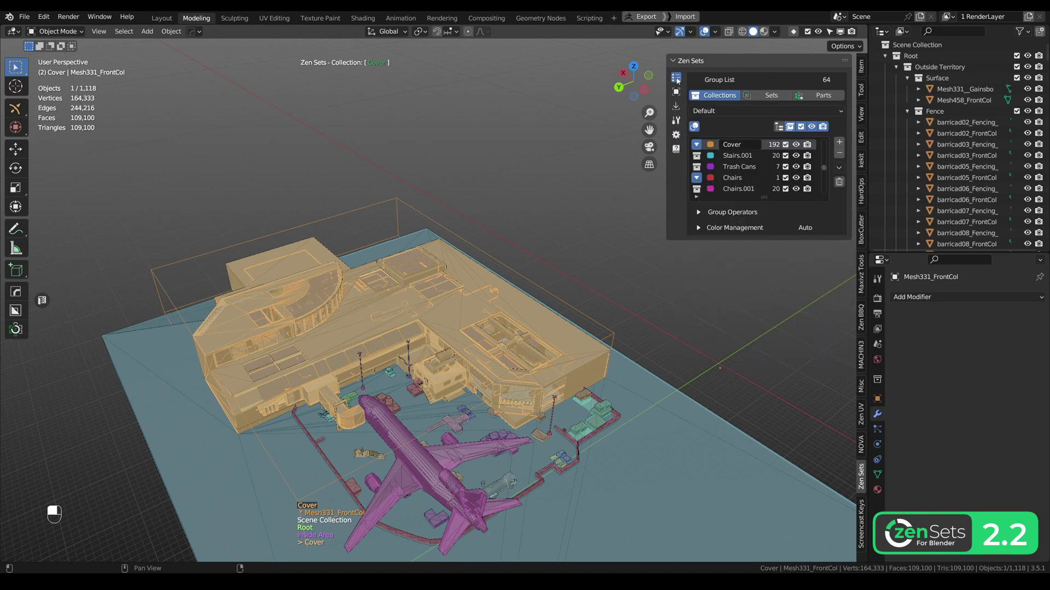
Step: Pin the Group List again and cycle through the other dock panels, ending with Preferences shown beneath it
{"action": "left_click", "coordinate": [677, 80], "text": "ctrl"}
{"action": "left_click", "coordinate": [676, 92]}
{"action": "left_click", "coordinate": [677, 106]}
{"action": "left_click", "coordinate": [676, 121]}
{"action": "left_click", "coordinate": [677, 135]}
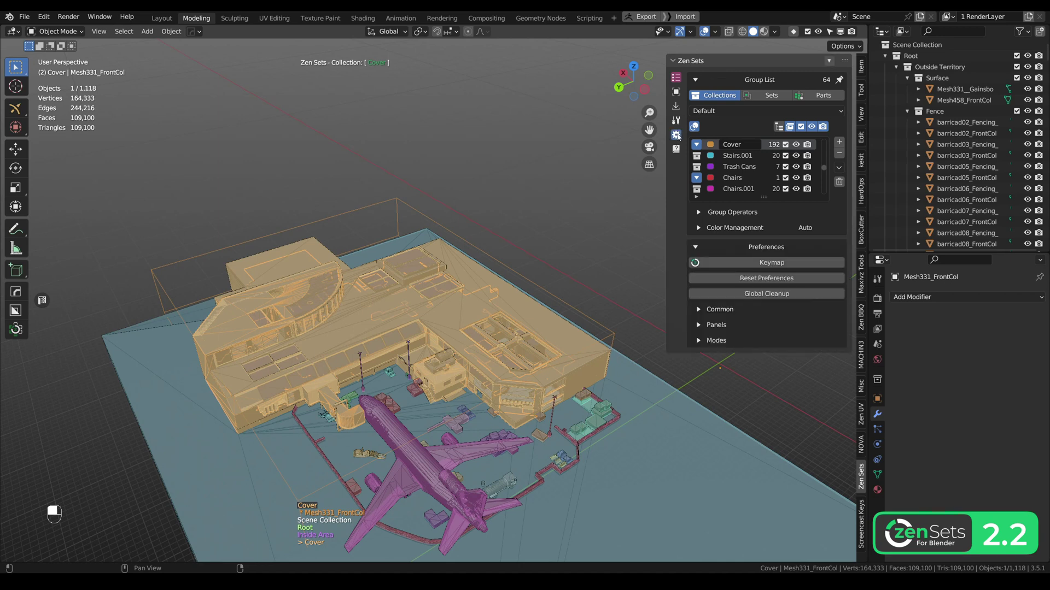
Step: In the Panels preferences, try the No background 2 selector style and set it to Blender Style 2
{"action": "left_click", "coordinate": [698, 326]}
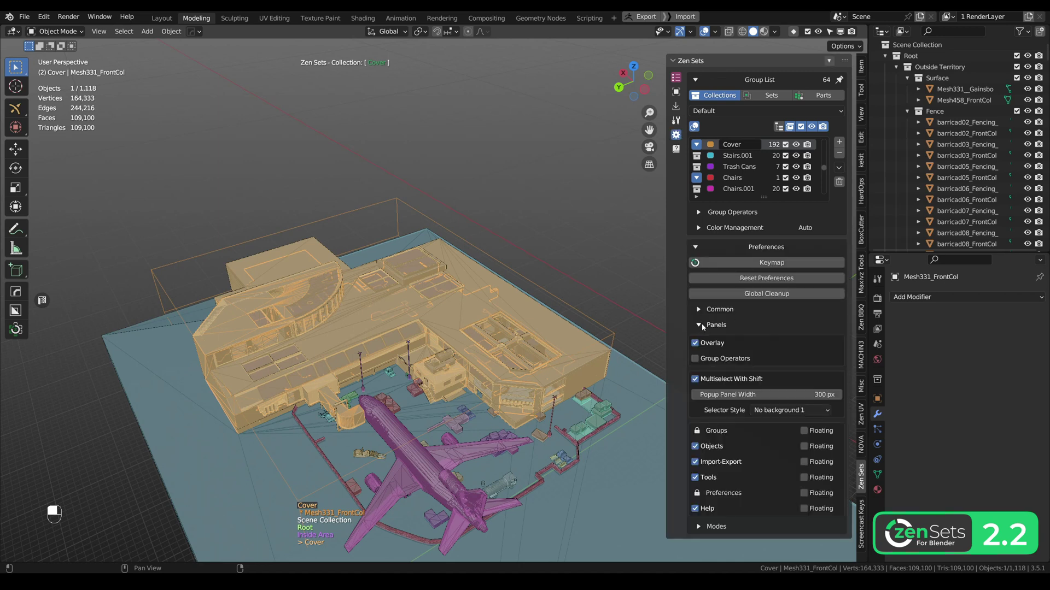
{"action": "left_click", "coordinate": [775, 411]}
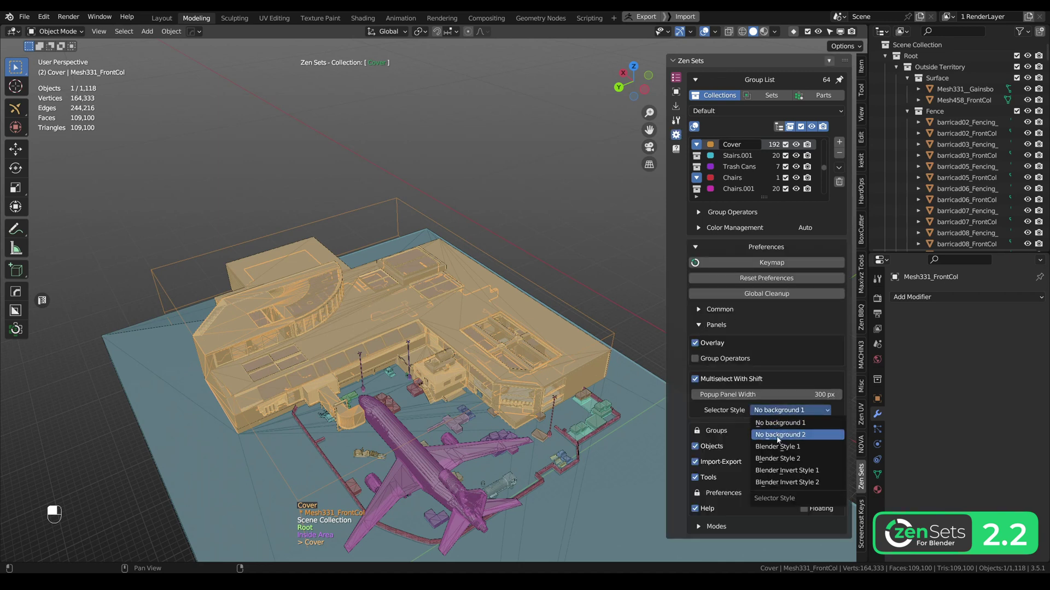
{"action": "left_click", "coordinate": [777, 435]}
{"action": "left_click", "coordinate": [768, 412]}
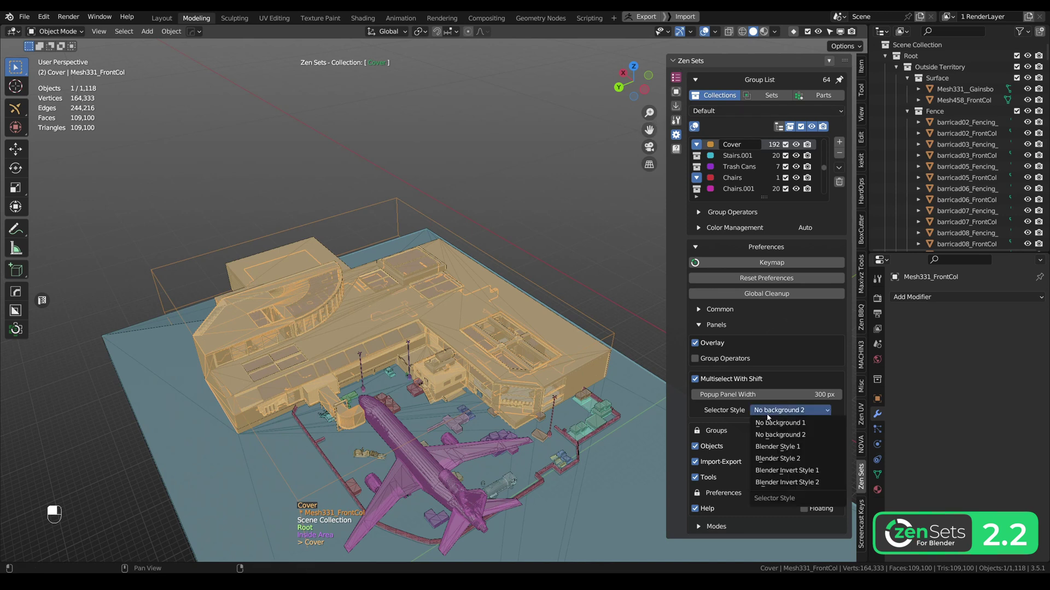
{"action": "left_click", "coordinate": [778, 458]}
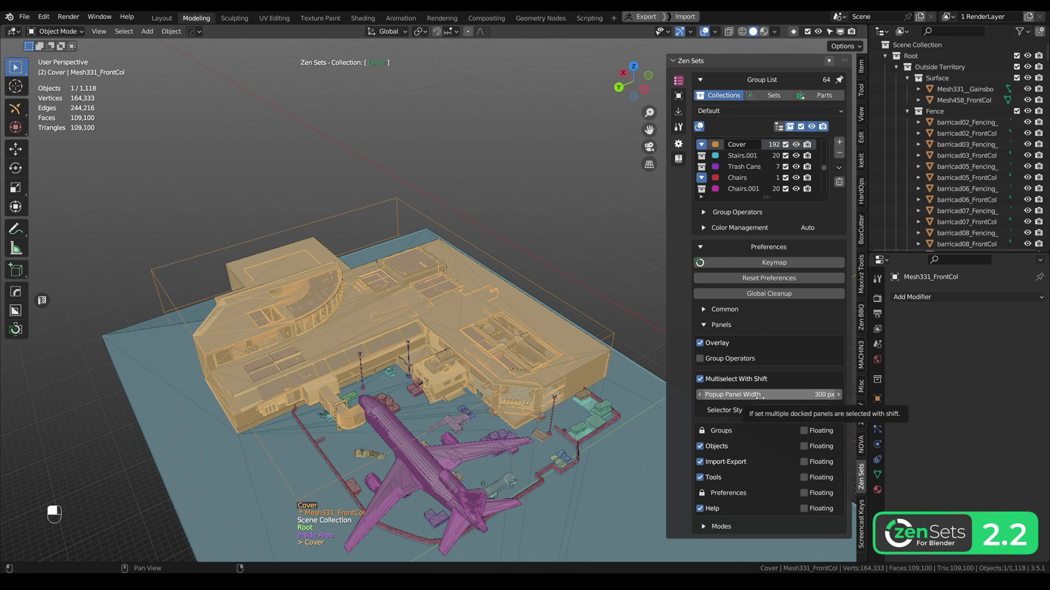
Step: Enable Floating for all six Zen Sets panels, collapse the docked panel, and expand the floating Import-Export panel
{"action": "left_click_drag", "start_coordinate": [804, 433], "coordinate": [808, 512]}
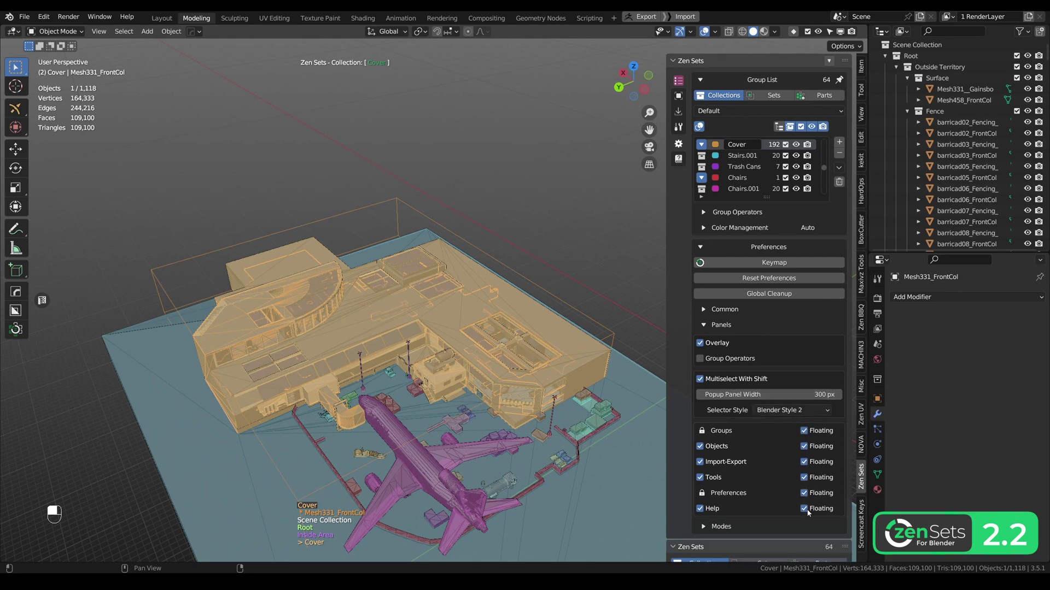
{"action": "left_click", "coordinate": [674, 61]}
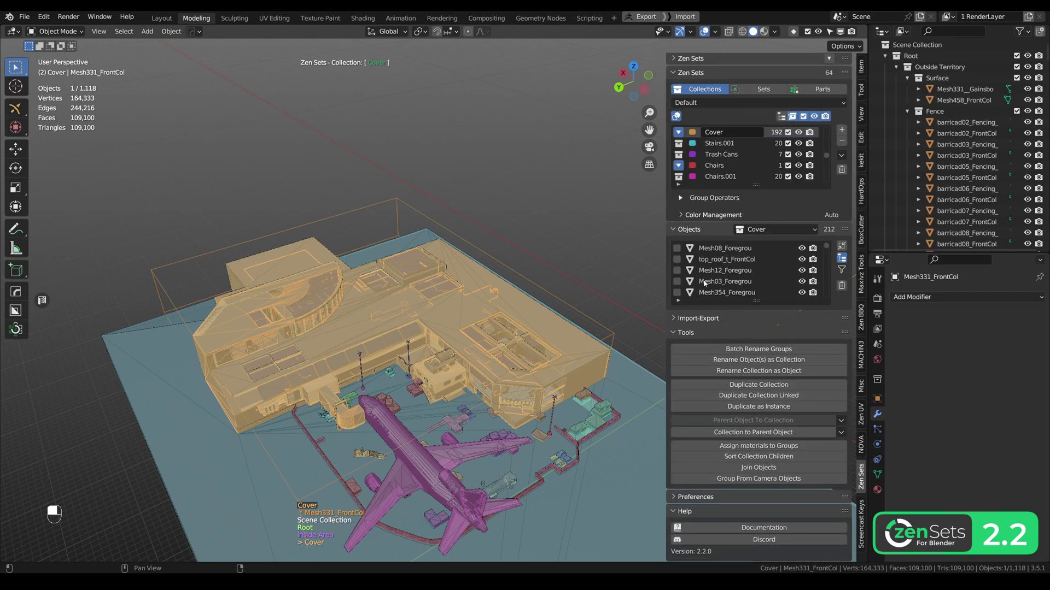
{"action": "left_click", "coordinate": [696, 318]}
{"action": "scroll", "coordinate": [780, 311], "scroll_direction": "down", "scroll_amount": 1}
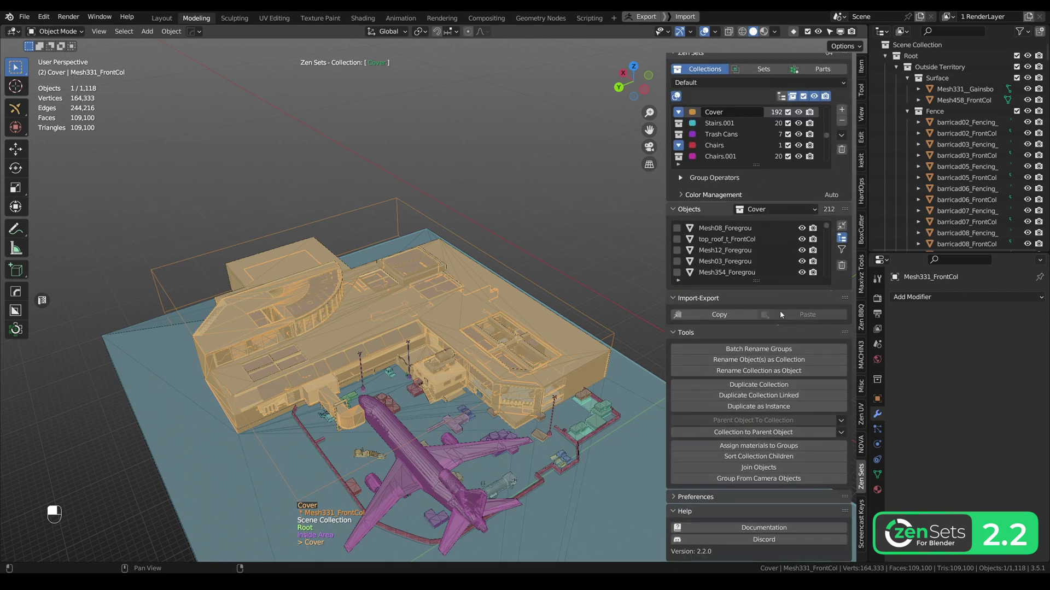
Step: Hide the sidebar and open the Zen Sets popup panel, expanding its Group Operators and switching it to Objects
{"action": "key", "text": "n"}
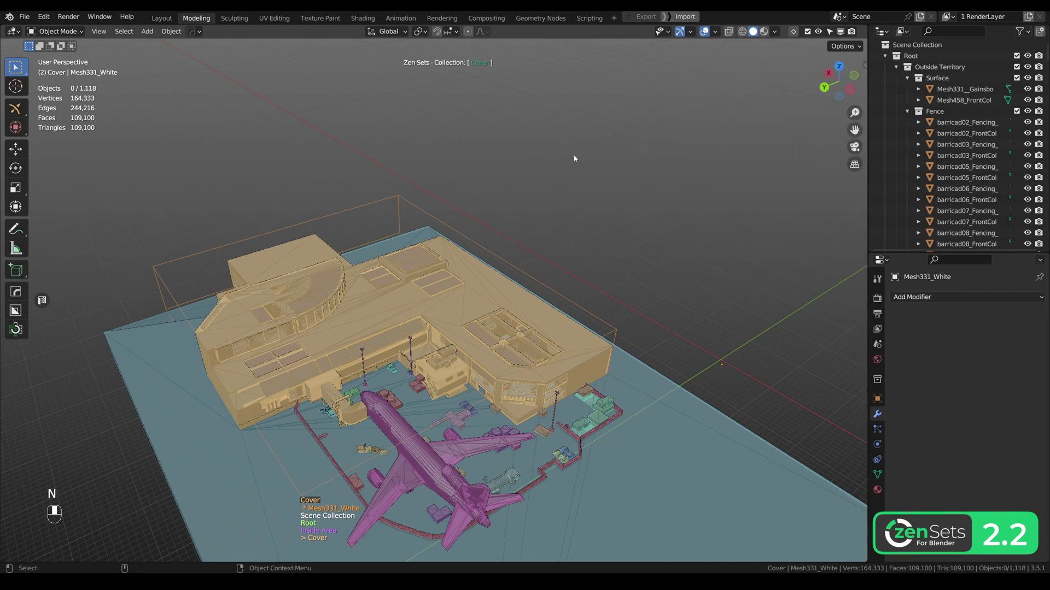
{"action": "key", "text": "shift+ctrl+l"}
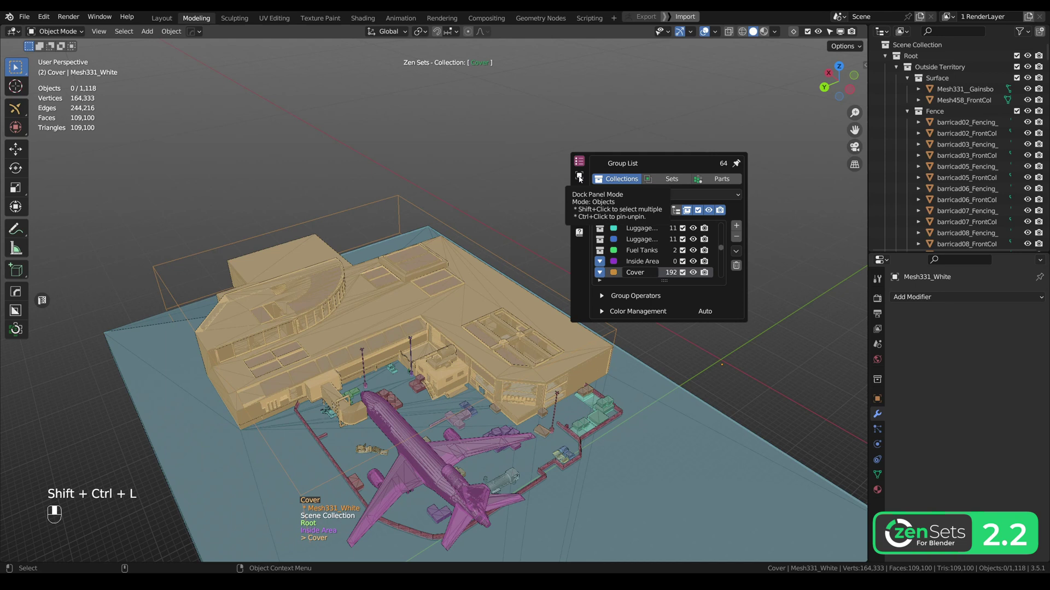
{"action": "left_click", "coordinate": [612, 296]}
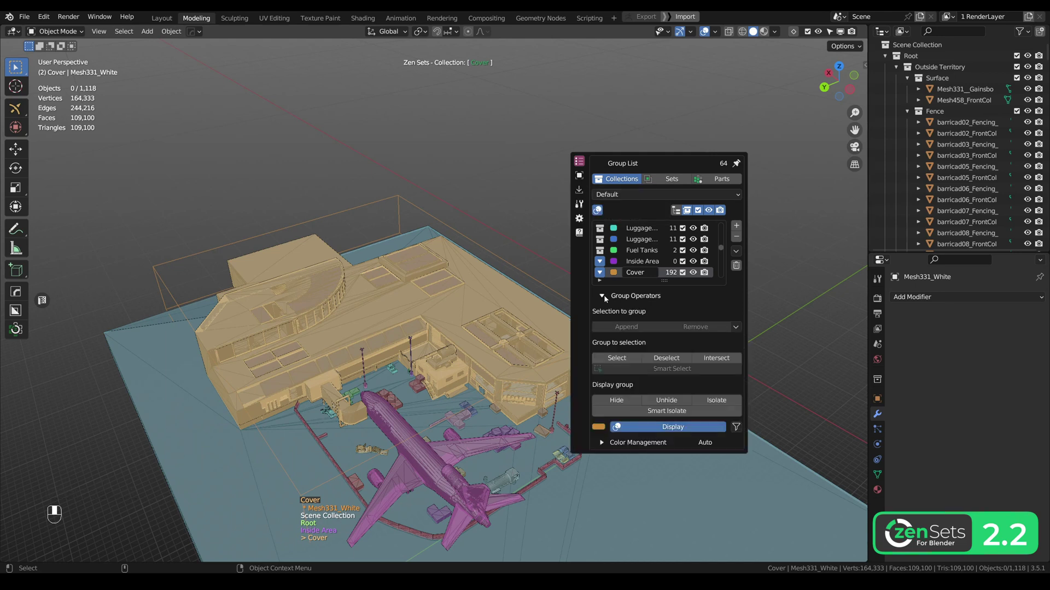
{"action": "left_click", "coordinate": [579, 176]}
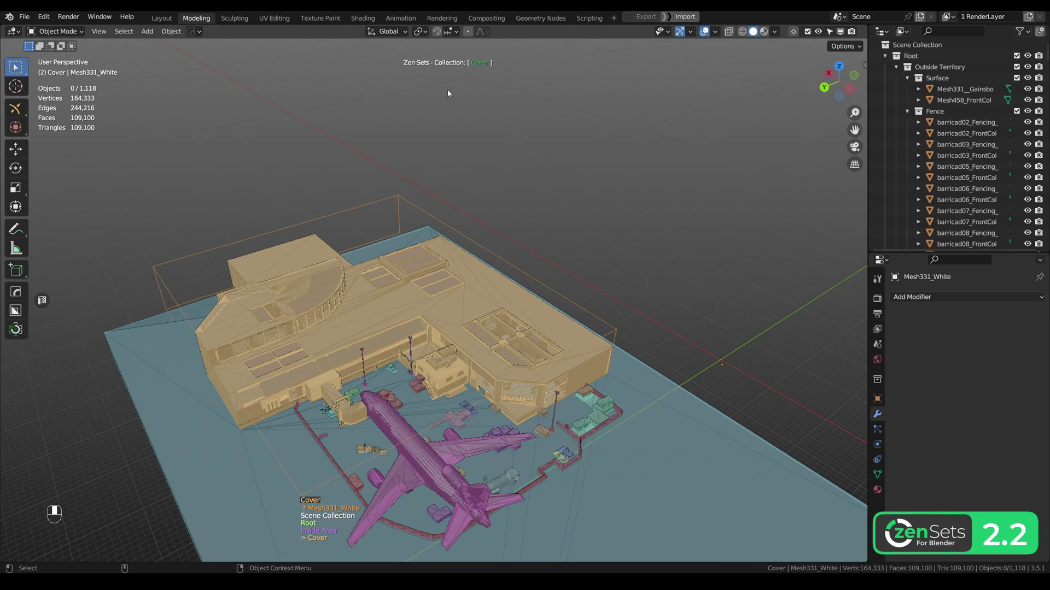
{"action": "key", "text": "shift+ctrl+l"}
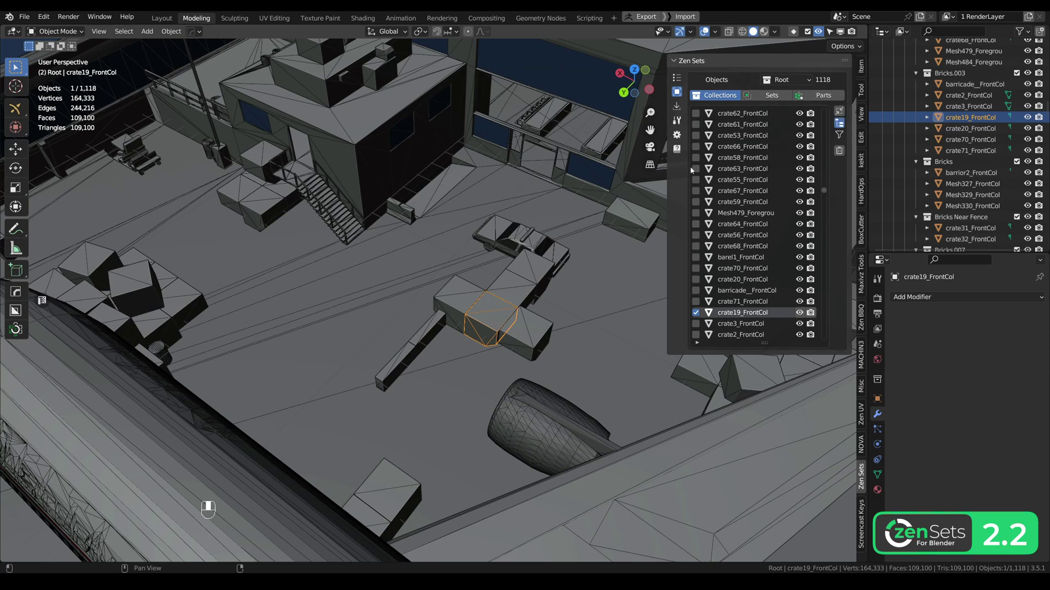
Step: Smart Select all objects in the collection containing crate2_FrontCol, the crate in the cluster near the jet engine
{"action": "left_click", "coordinate": [510, 297]}
{"action": "middle_click_drag", "start_coordinate": [510, 296], "coordinate": [518, 297]}
{"action": "scroll", "coordinate": [518, 297], "scroll_direction": "up", "scroll_amount": 3}
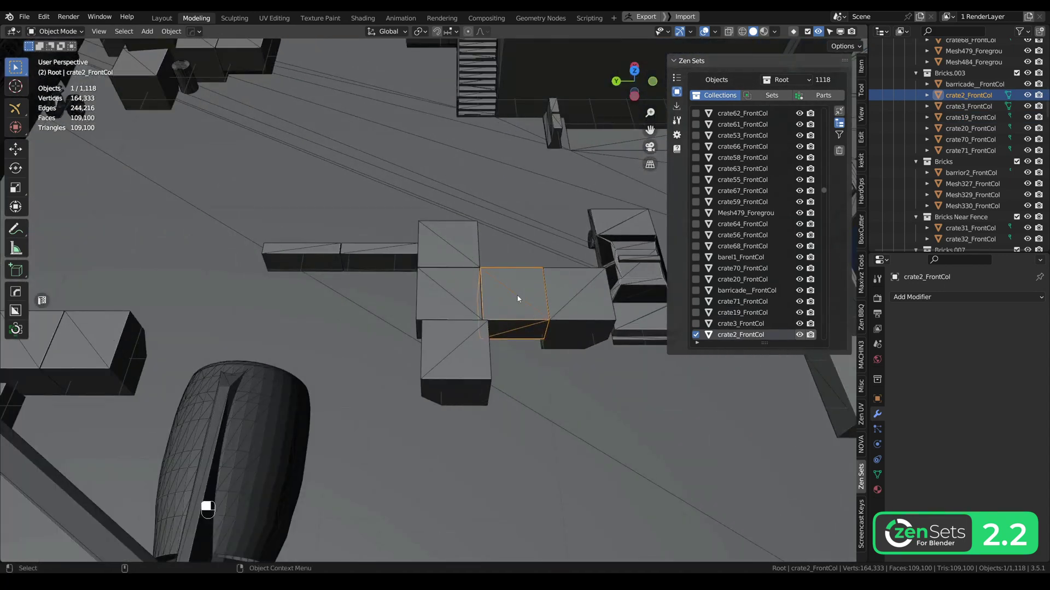
{"action": "key", "text": "shift+ctrl+d"}
{"action": "left_click", "coordinate": [512, 231]}
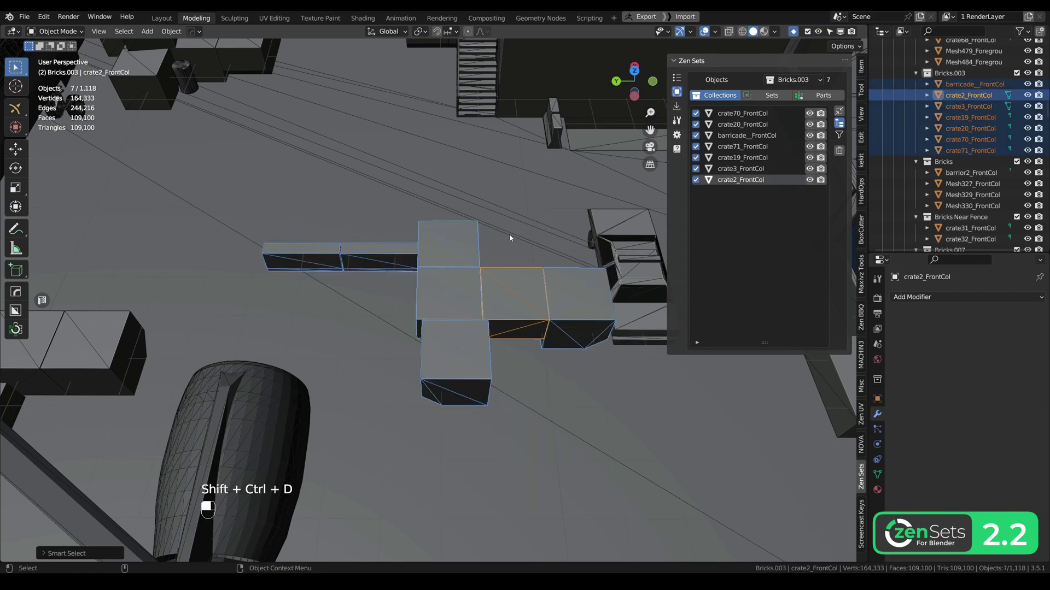
{"action": "scroll", "coordinate": [532, 253], "scroll_direction": "down", "scroll_amount": 3}
{"action": "left_click_drag", "start_coordinate": [531, 253], "coordinate": [559, 250], "text": "alt"}
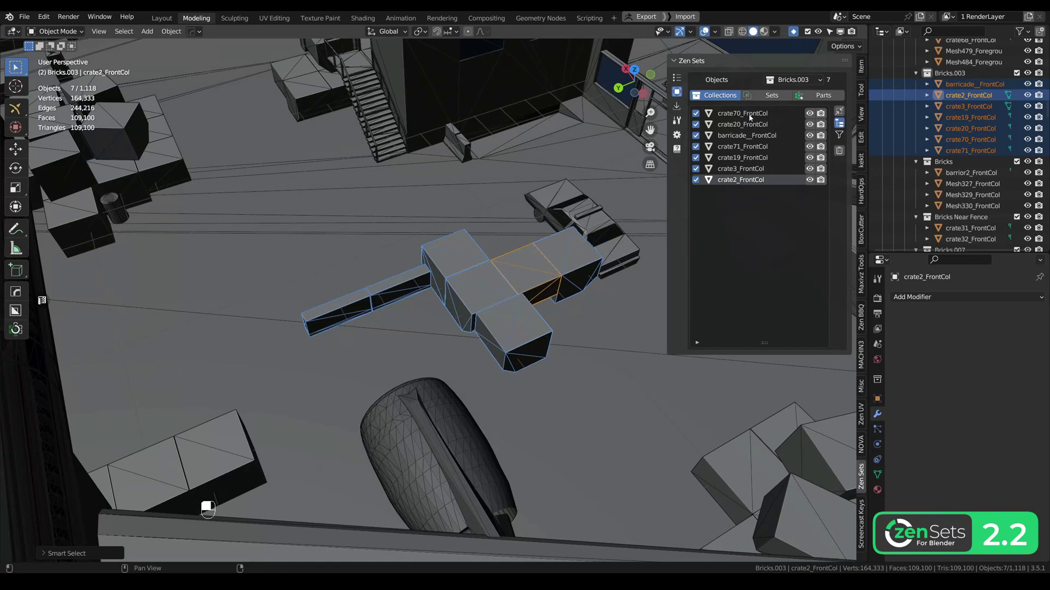
Step: Switch the Objects panel to list the contents of the Bricks.006 collection
{"action": "left_click_drag", "start_coordinate": [628, 159], "coordinate": [509, 179], "text": "alt"}
{"action": "scroll", "coordinate": [509, 179], "scroll_direction": "down", "scroll_amount": 3}
{"action": "left_click", "coordinate": [802, 81]}
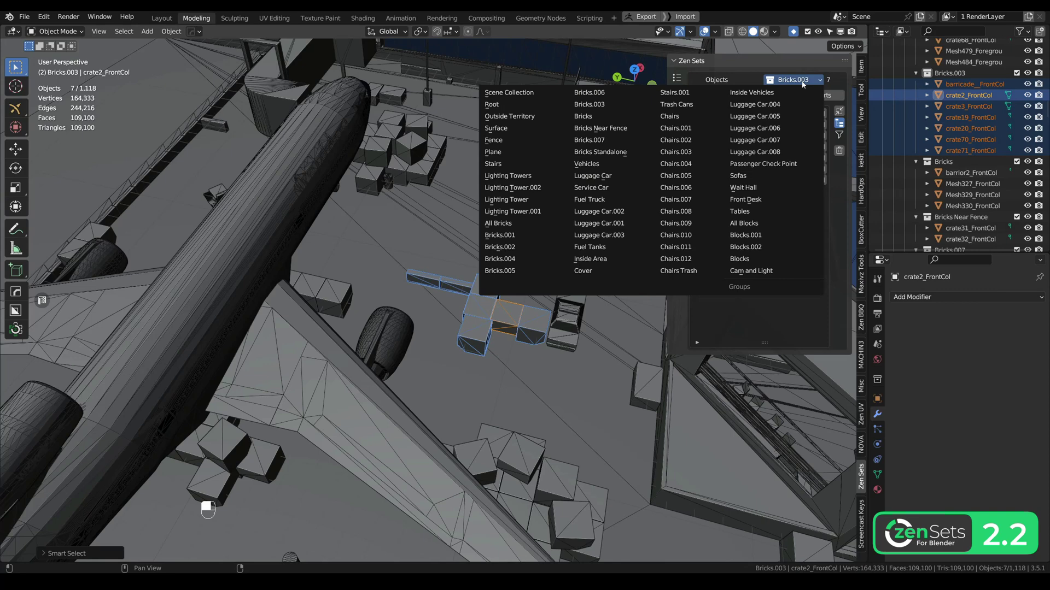
{"action": "left_click", "coordinate": [598, 93]}
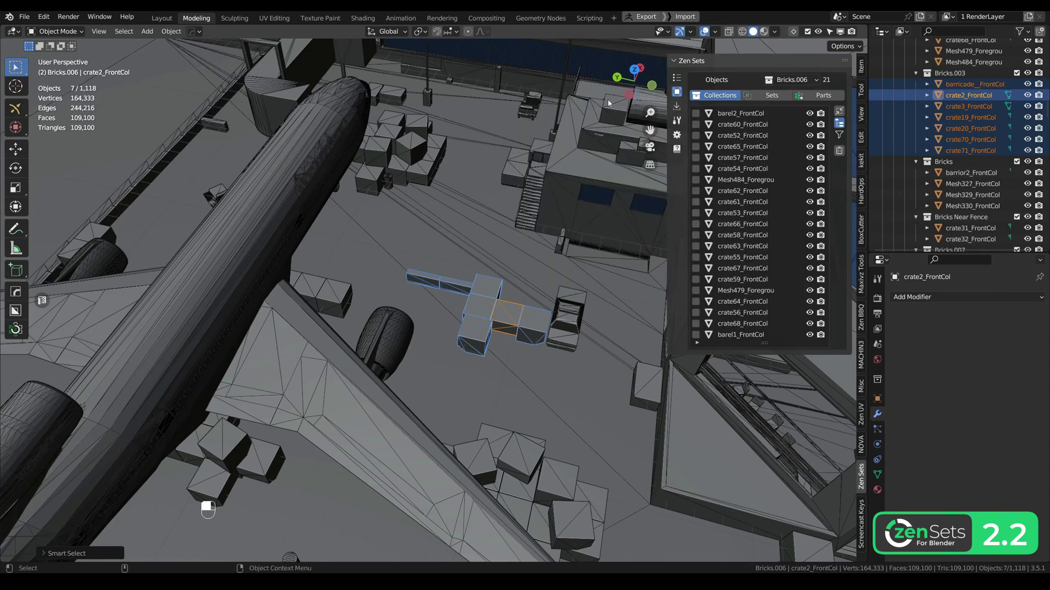
Step: Select barel2_FrontCol through crate68_FrontCol in the Bricks.006 list and show the selectability and viewport-disable restriction toggles
{"action": "left_click_drag", "start_coordinate": [696, 113], "coordinate": [698, 330]}
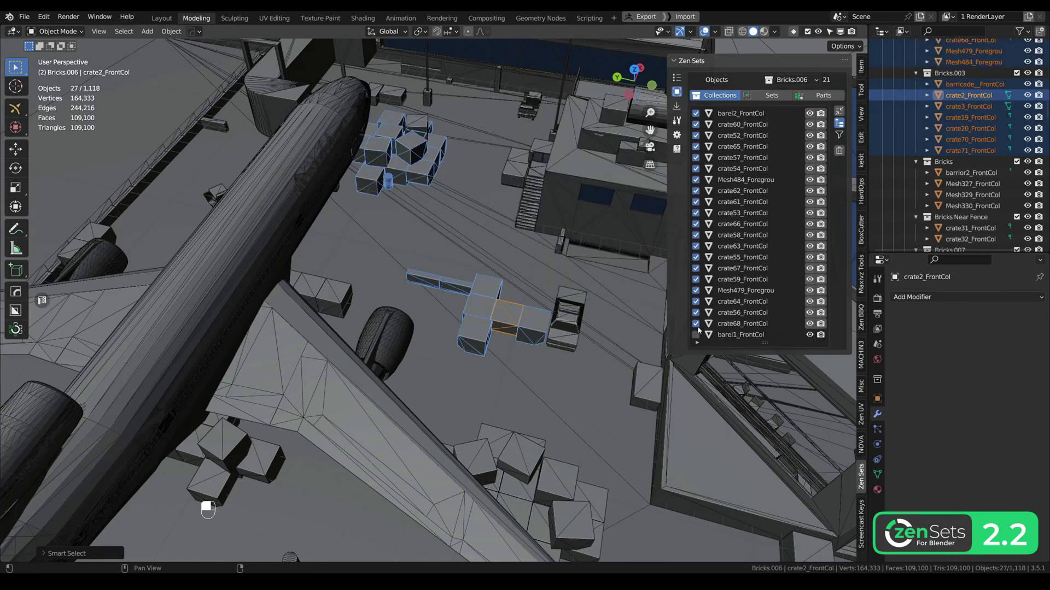
{"action": "left_click", "coordinate": [839, 137]}
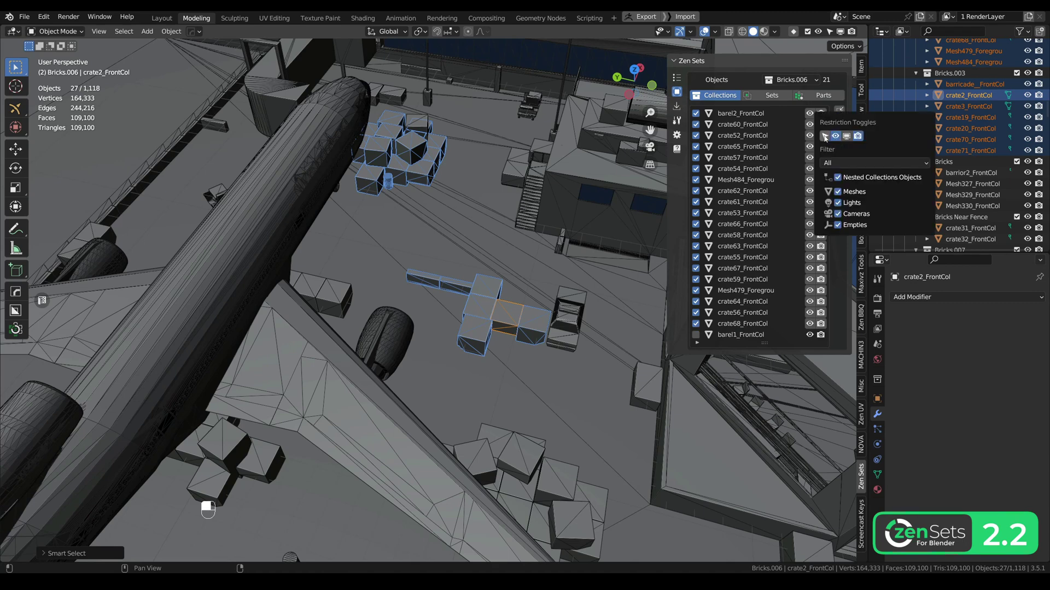
{"action": "left_click", "coordinate": [825, 136]}
{"action": "left_click", "coordinate": [846, 136]}
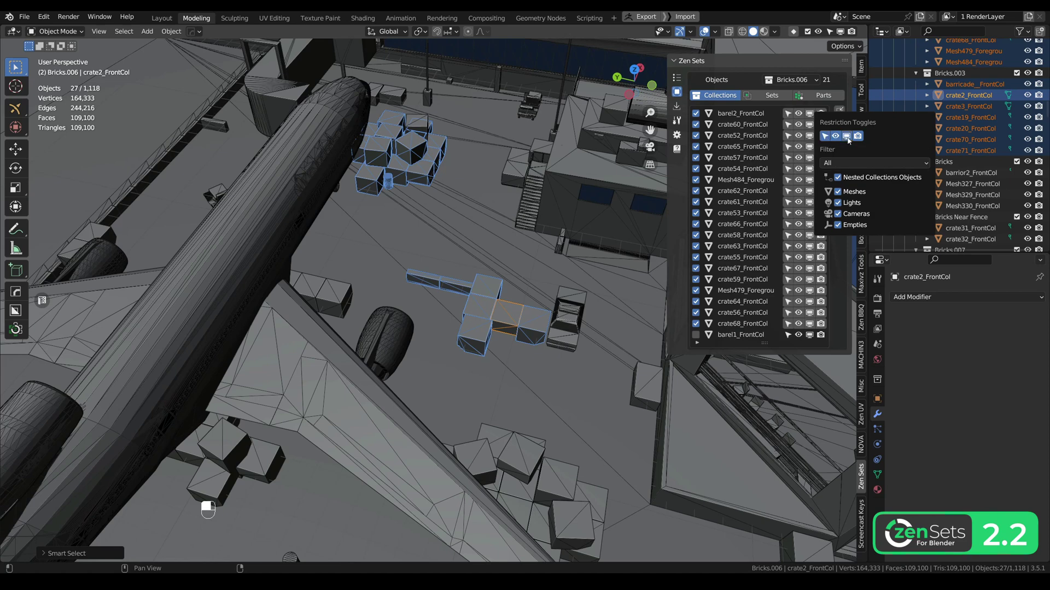
Step: Disable selection for rows crate52 to crate58, disable viewport display for rows crate54 to crate55, and hide rows crate59 to crate68
{"action": "left_click_drag", "start_coordinate": [788, 135], "coordinate": [788, 235]}
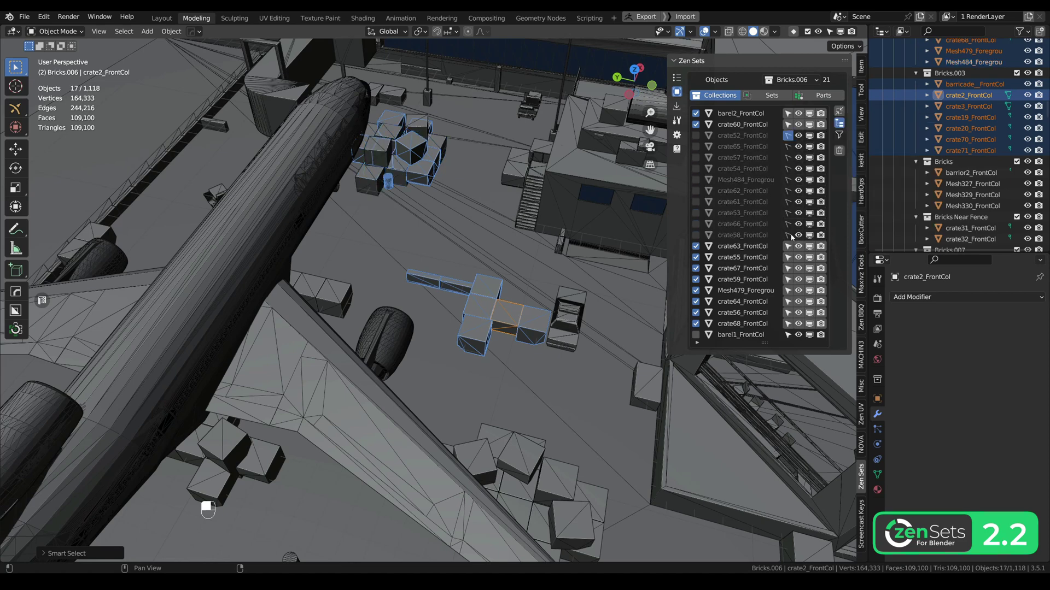
{"action": "left_click_drag", "start_coordinate": [809, 170], "coordinate": [805, 322]}
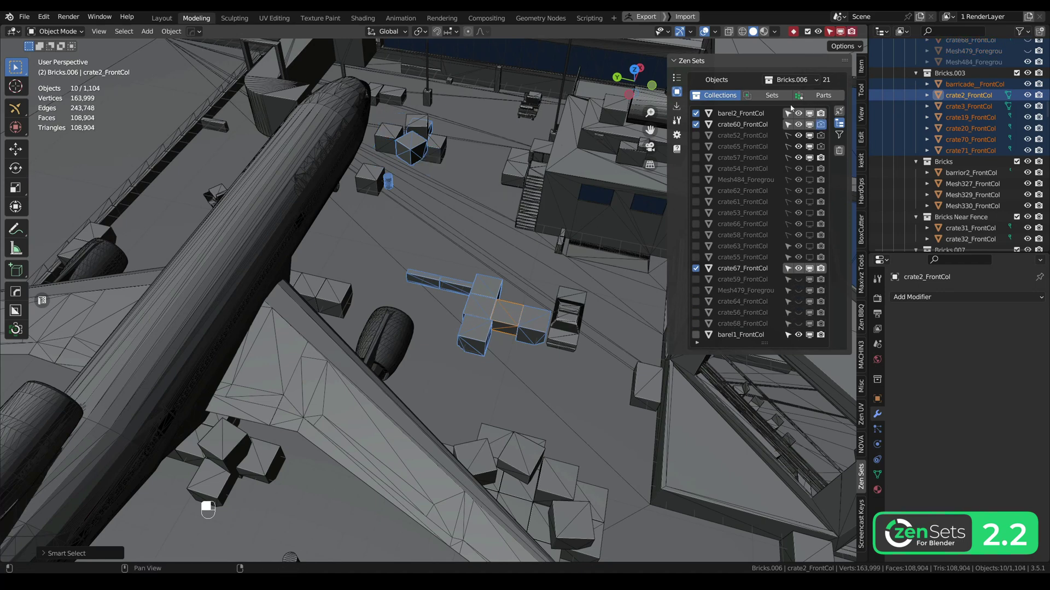
Step: Filter the Bricks.006 objects list by Visible, and switch the filter to Selectable
{"action": "left_click", "coordinate": [839, 135]}
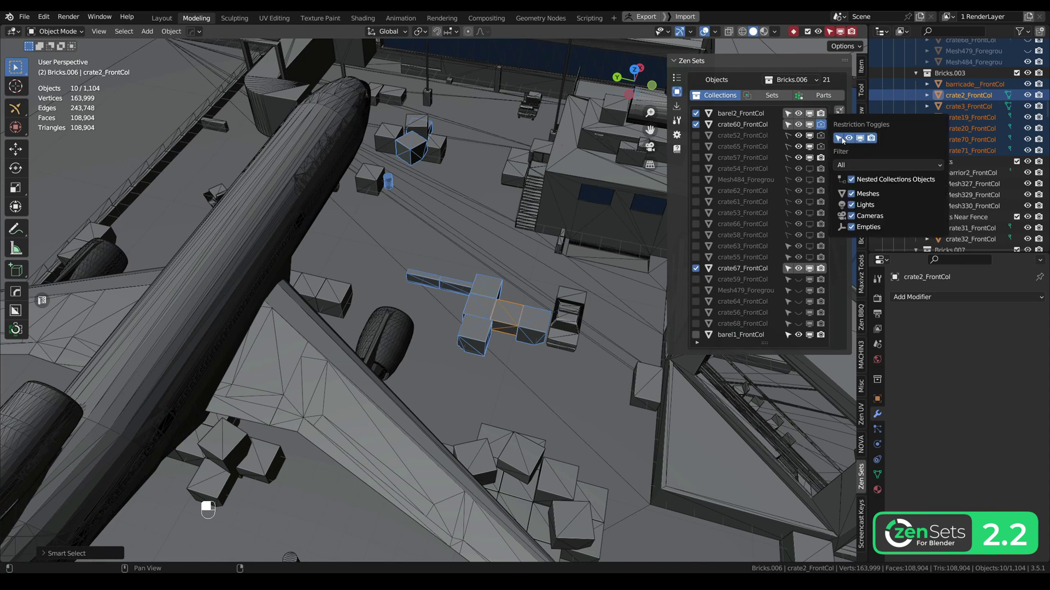
{"action": "left_click", "coordinate": [856, 165]}
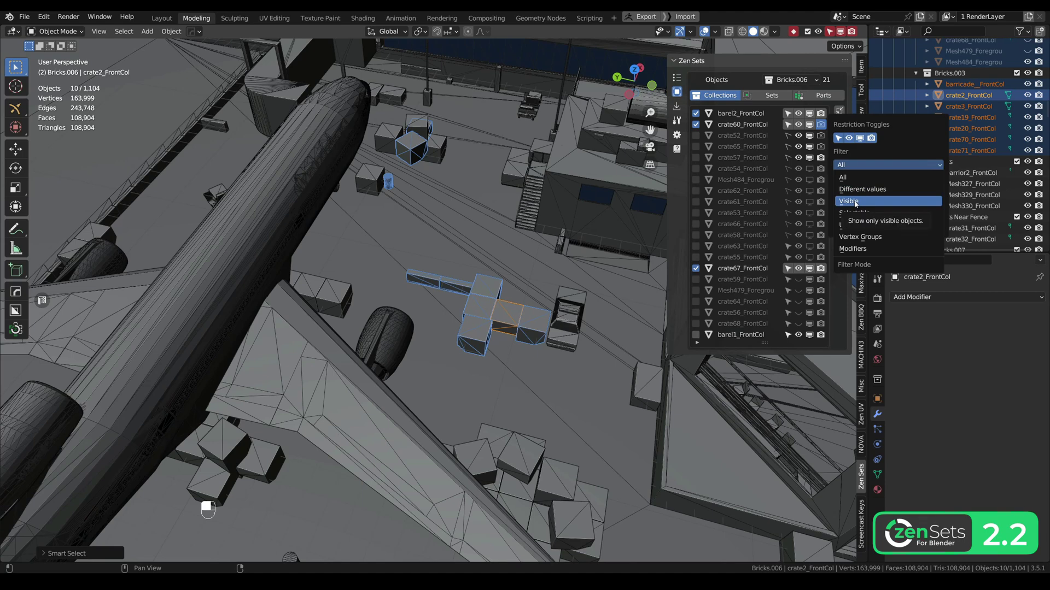
{"action": "left_click", "coordinate": [856, 201]}
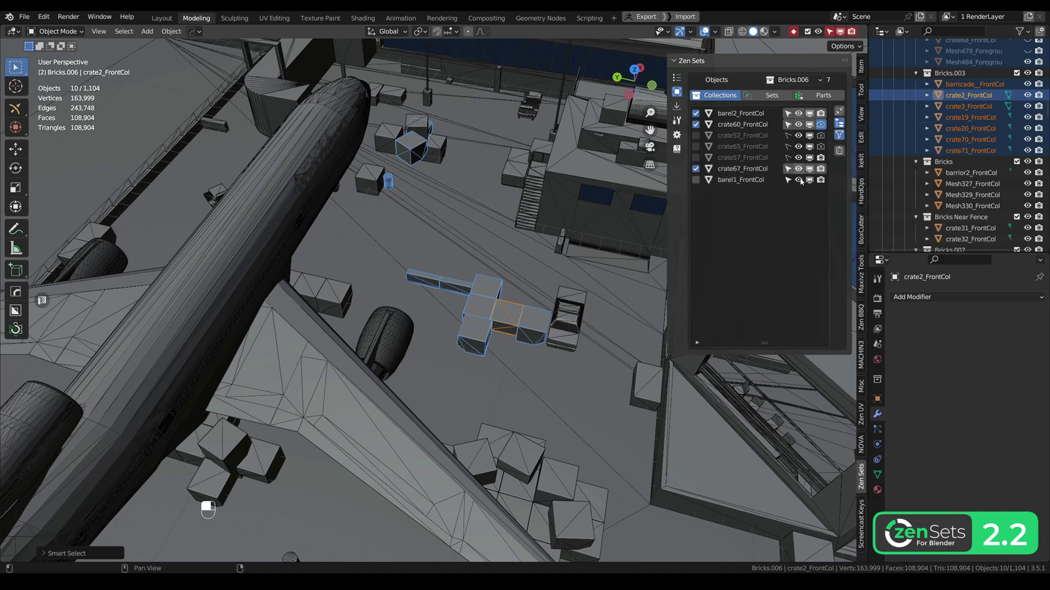
{"action": "left_click", "coordinate": [840, 135]}
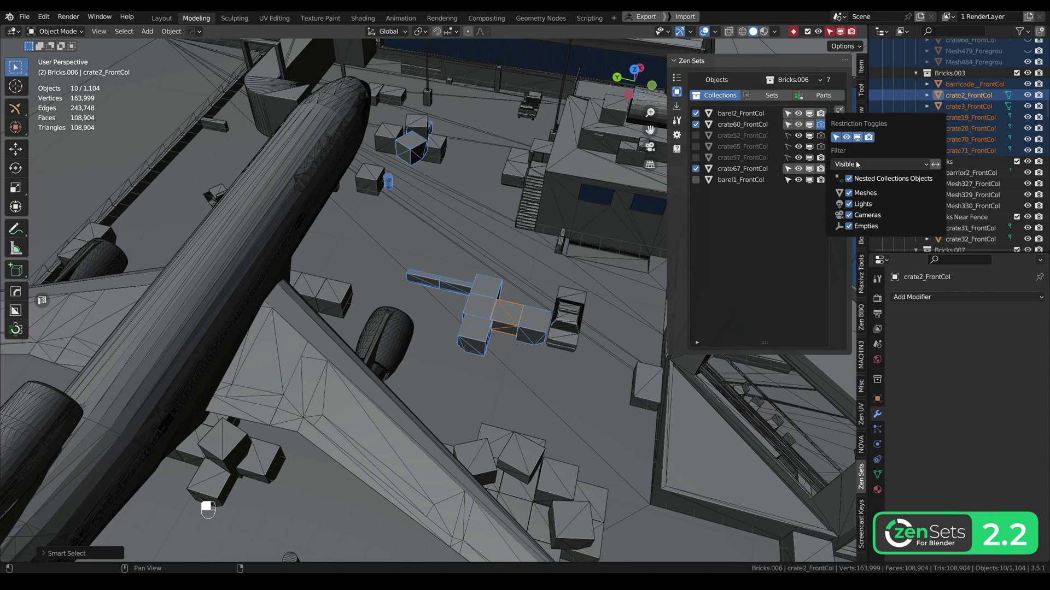
{"action": "left_click", "coordinate": [856, 164]}
{"action": "left_click", "coordinate": [858, 212]}
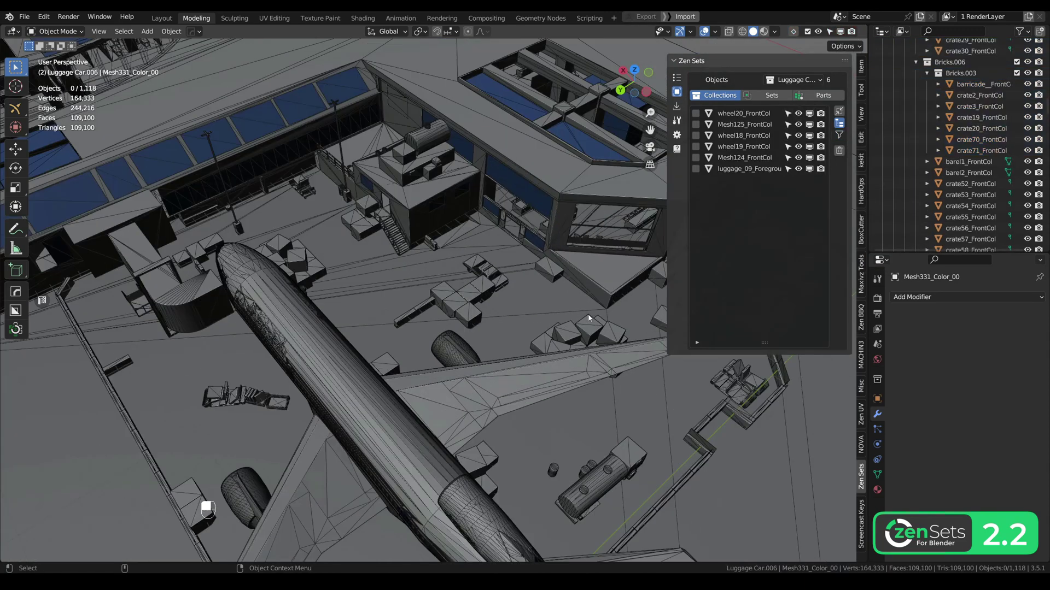
Step: Select Police_car__White_ and crates 12, 13, 17, 18, 23 and 67 around the airport apron, and hide them
{"action": "middle_click_drag", "start_coordinate": [590, 317], "coordinate": [365, 267]}
{"action": "left_click", "coordinate": [365, 267]}
{"action": "left_click", "coordinate": [580, 333], "text": "shift"}
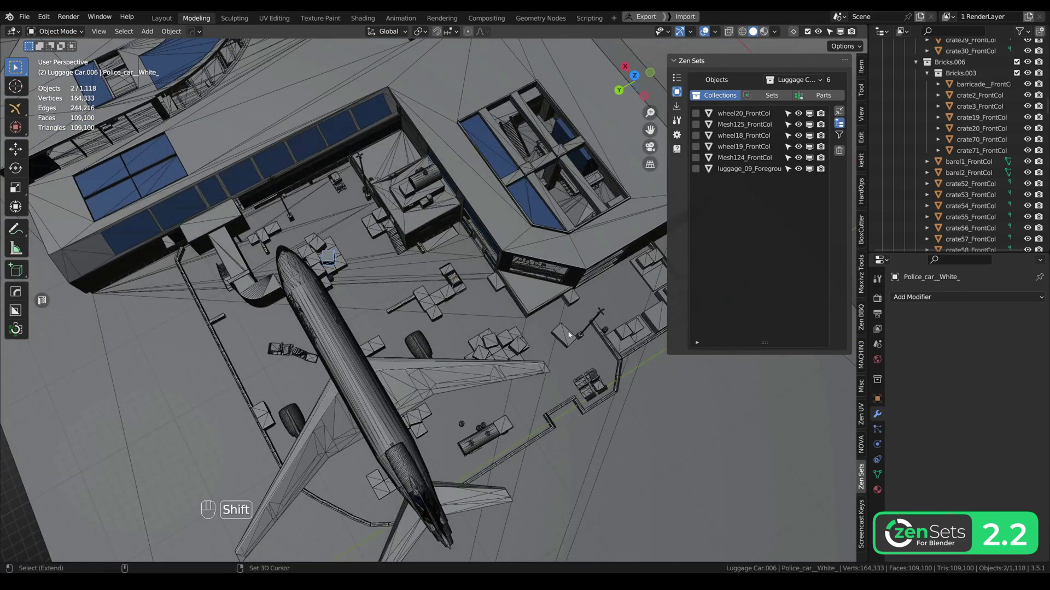
{"action": "left_click", "coordinate": [563, 334], "text": "shift"}
{"action": "left_click", "coordinate": [633, 327], "text": "shift"}
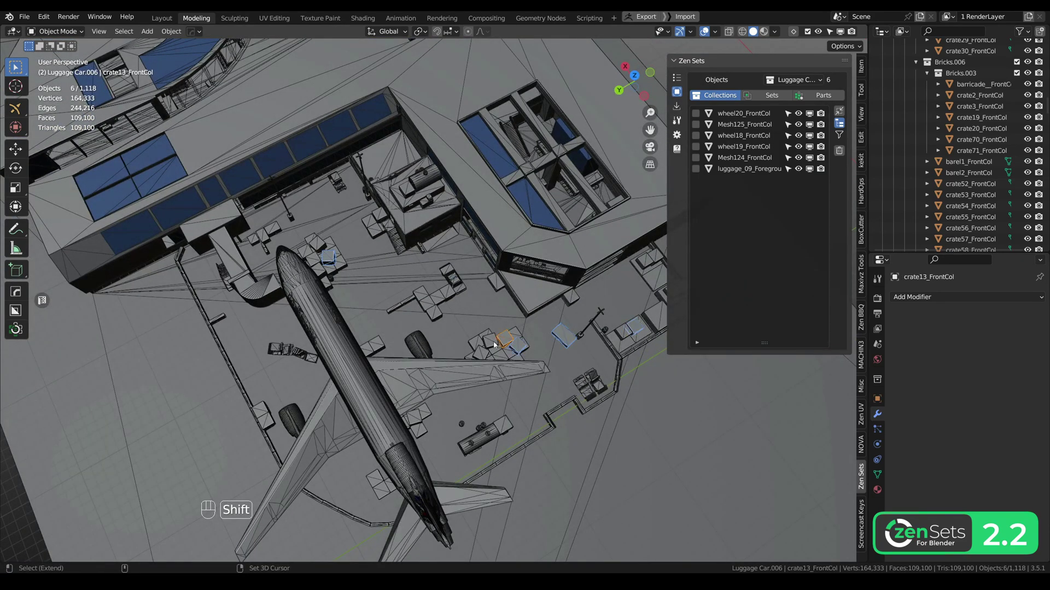
{"action": "key", "text": "Delete"}
{"action": "key", "text": "alt+KP_7"}
{"action": "scroll", "coordinate": [533, 286], "scroll_direction": "up", "scroll_amount": 3}
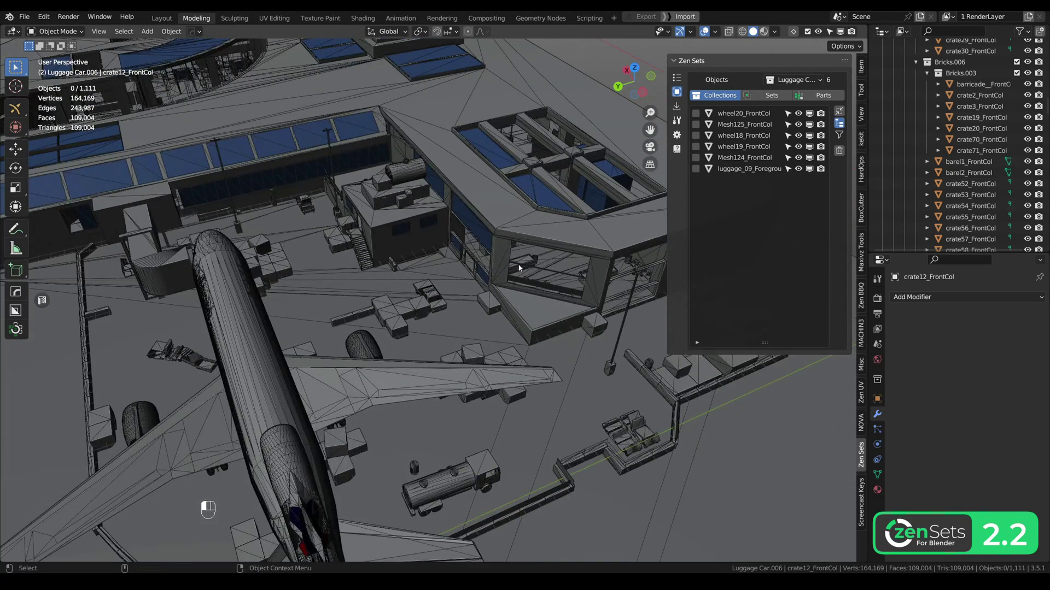
Step: List the whole Scene Collection and show only its hidden objects by inverting the Visible filter
{"action": "left_click", "coordinate": [801, 80]}
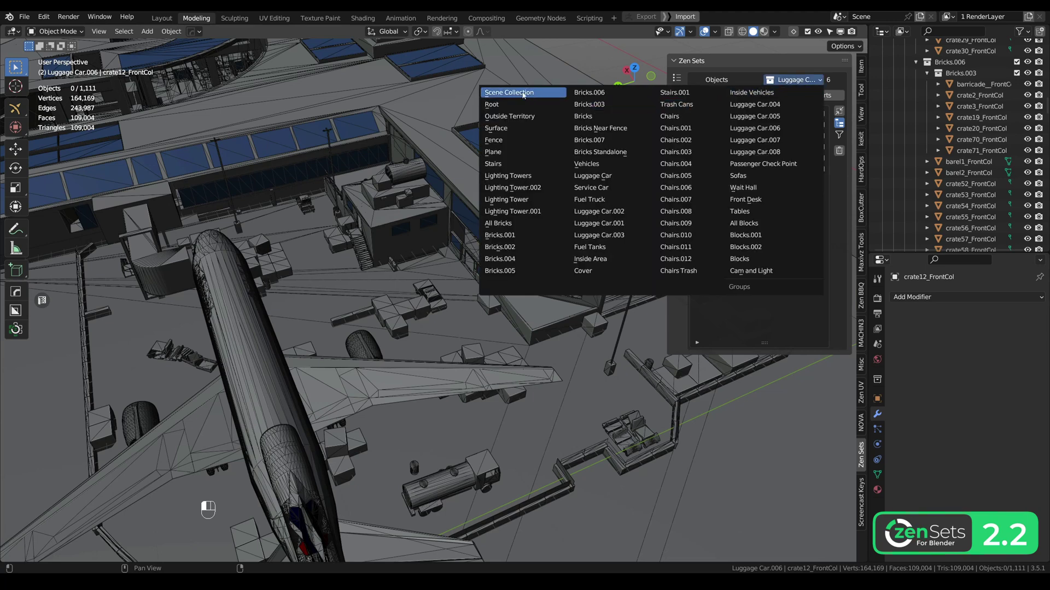
{"action": "left_click", "coordinate": [508, 93]}
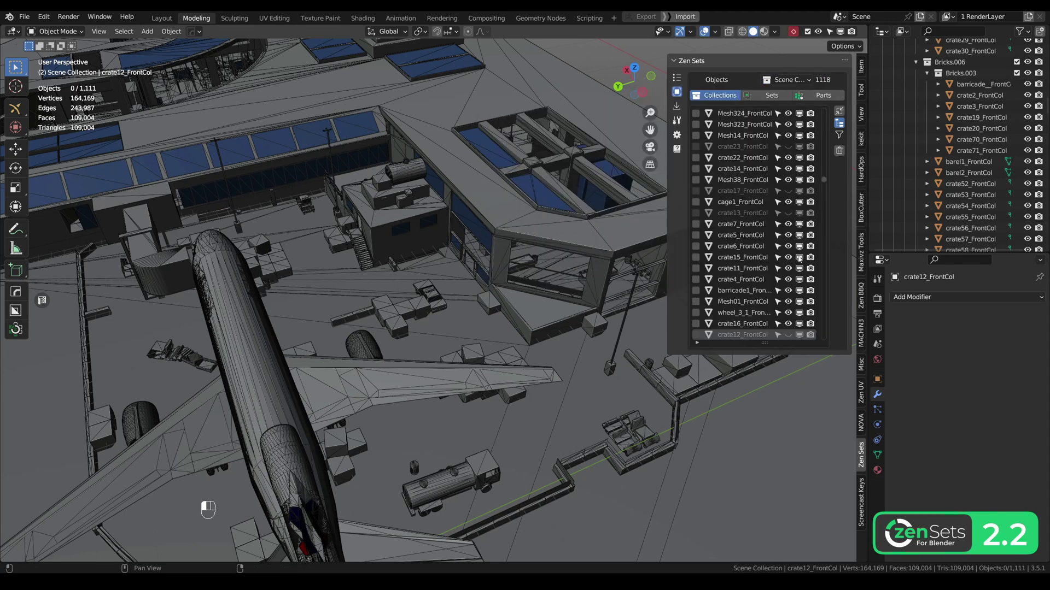
{"action": "left_click", "coordinate": [839, 136]}
{"action": "left_click", "coordinate": [877, 164]}
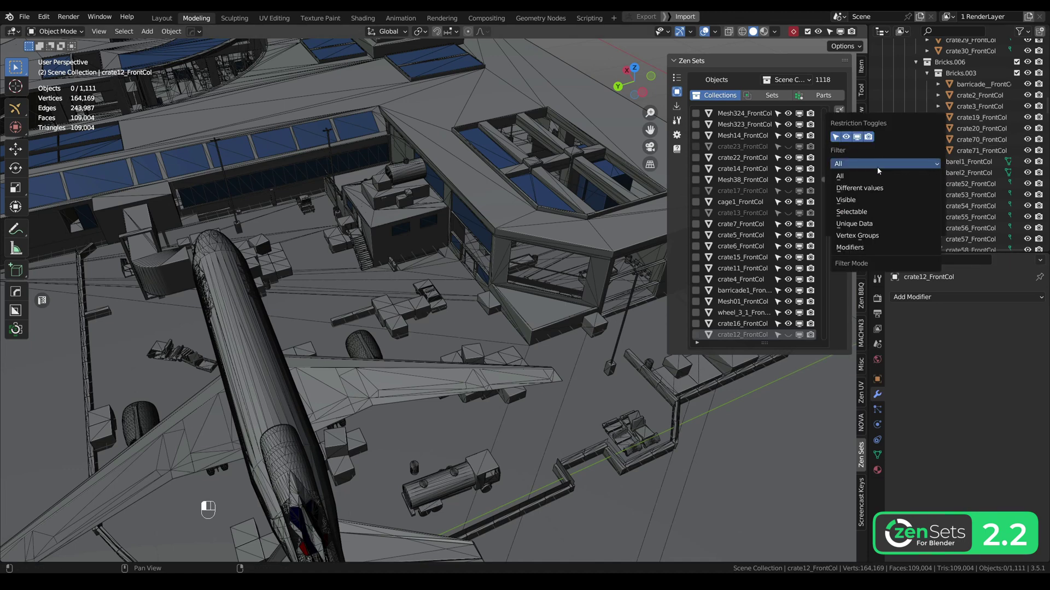
{"action": "left_click", "coordinate": [863, 201]}
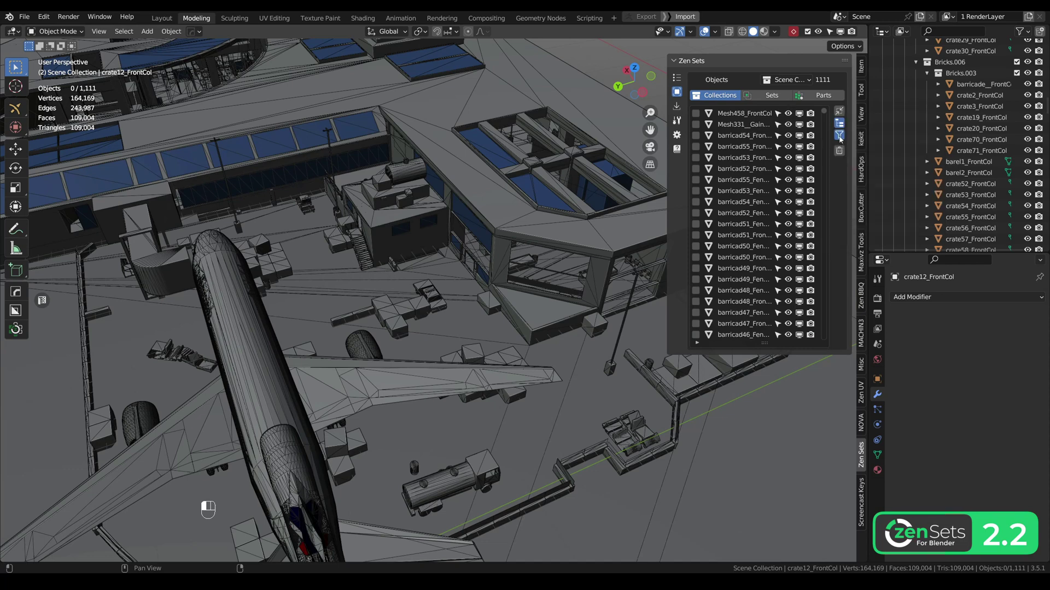
{"action": "left_click", "coordinate": [840, 137]}
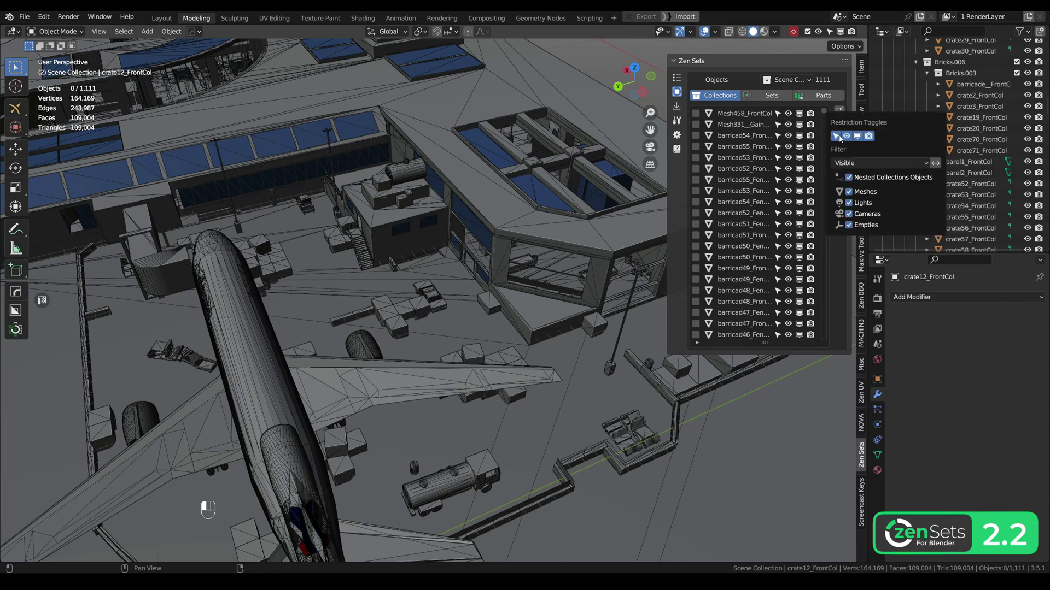
{"action": "left_click", "coordinate": [936, 164]}
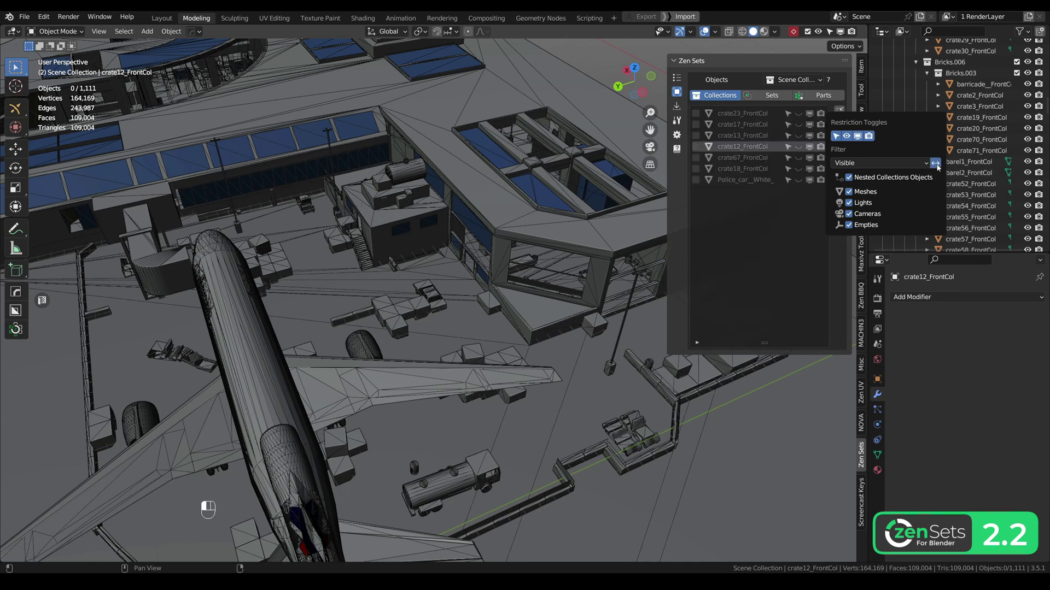
Step: Unhide every object in the filtered list, from crate23_FrontCol to Police_car__White_
{"action": "left_click", "coordinate": [798, 114]}
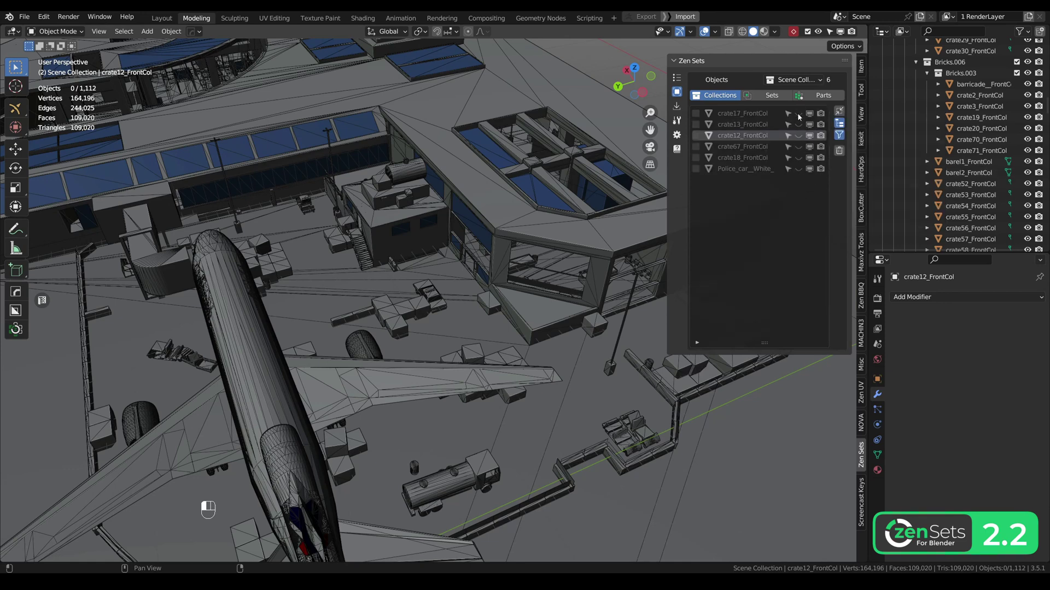
{"action": "left_click", "coordinate": [798, 114]}
{"action": "left_click", "coordinate": [798, 114]}
{"action": "left_click", "coordinate": [798, 113]}
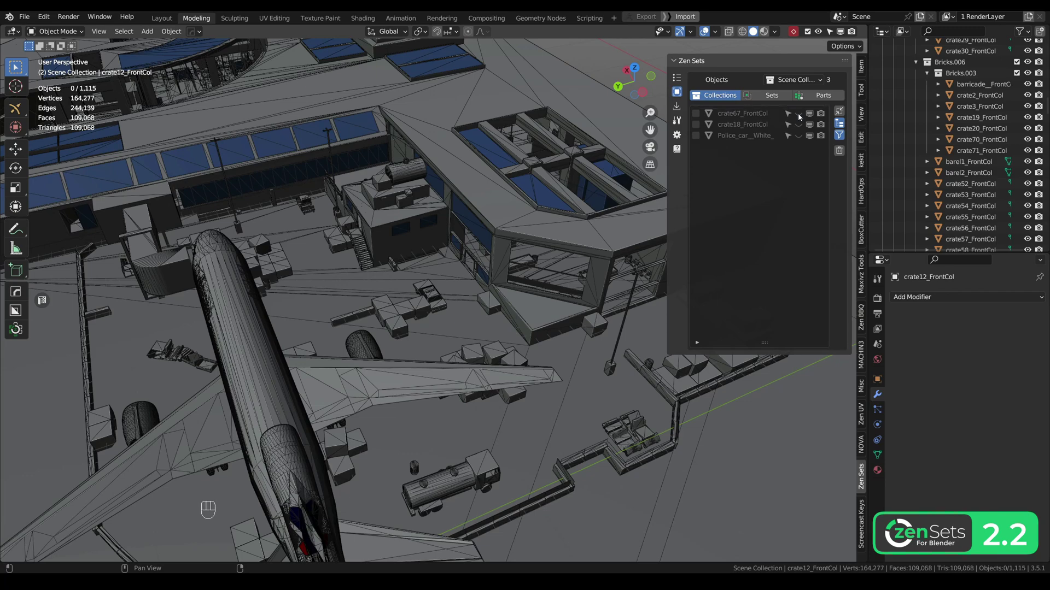
{"action": "left_click", "coordinate": [798, 114]}
{"action": "left_click", "coordinate": [798, 114]}
{"action": "left_click", "coordinate": [798, 114]}
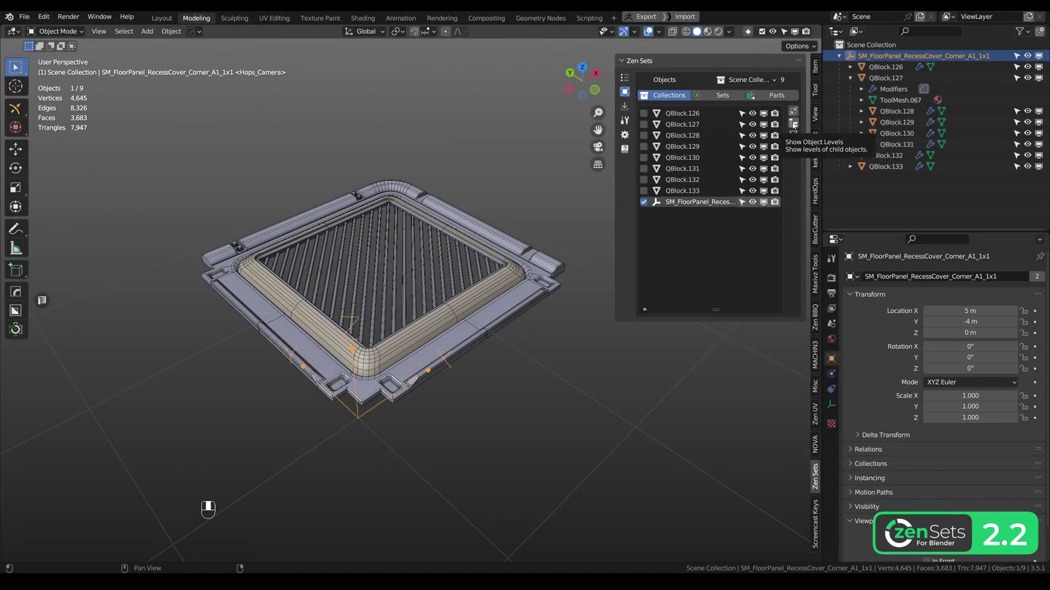
Step: Show object levels in the floor panel's Objects list and enable automatic framing of the selected object
{"action": "left_click", "coordinate": [792, 124]}
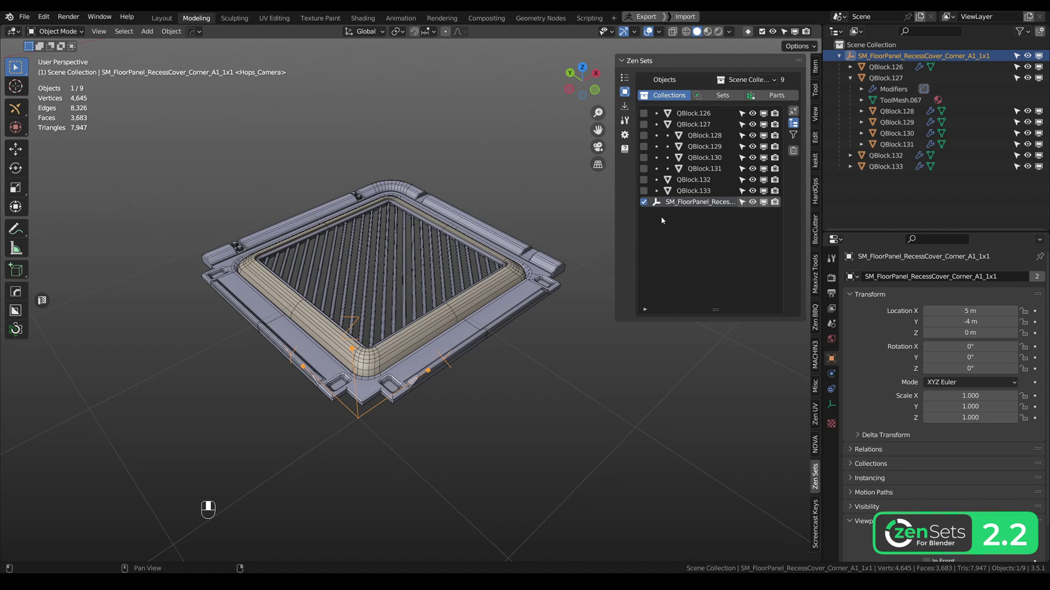
{"action": "left_click", "coordinate": [793, 112]}
Step: Select the listed objects one after another, from QBlock.126 to the SM_FloorPanel_RecessCover_Corner_A1_1x1 empty, to examine each in the viewport
{"action": "left_click", "coordinate": [693, 114]}
{"action": "left_click", "coordinate": [694, 125]}
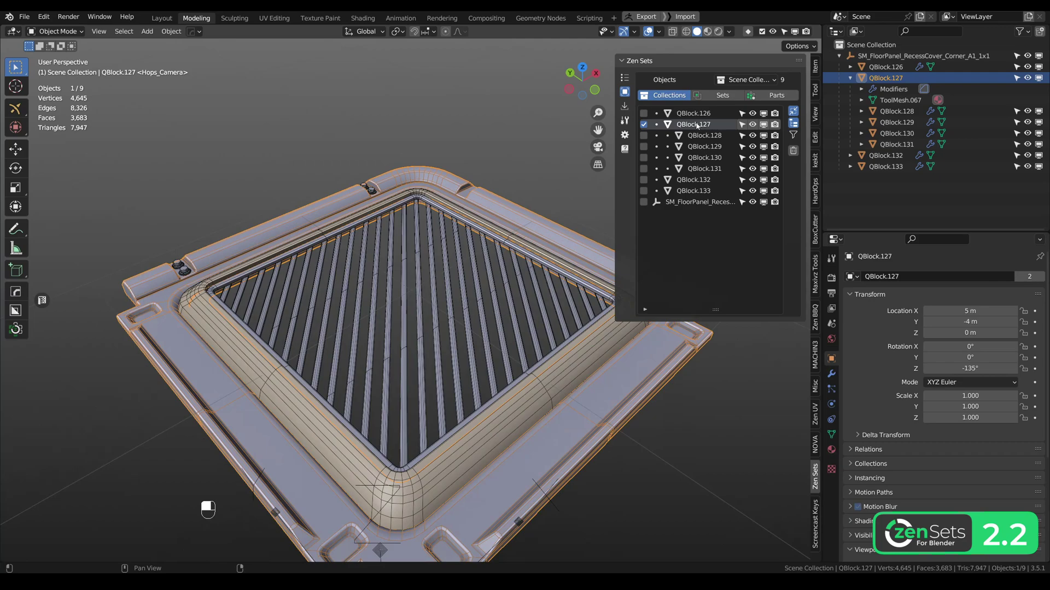
{"action": "left_click", "coordinate": [701, 135]}
{"action": "left_click", "coordinate": [701, 146]}
{"action": "left_click", "coordinate": [699, 157]}
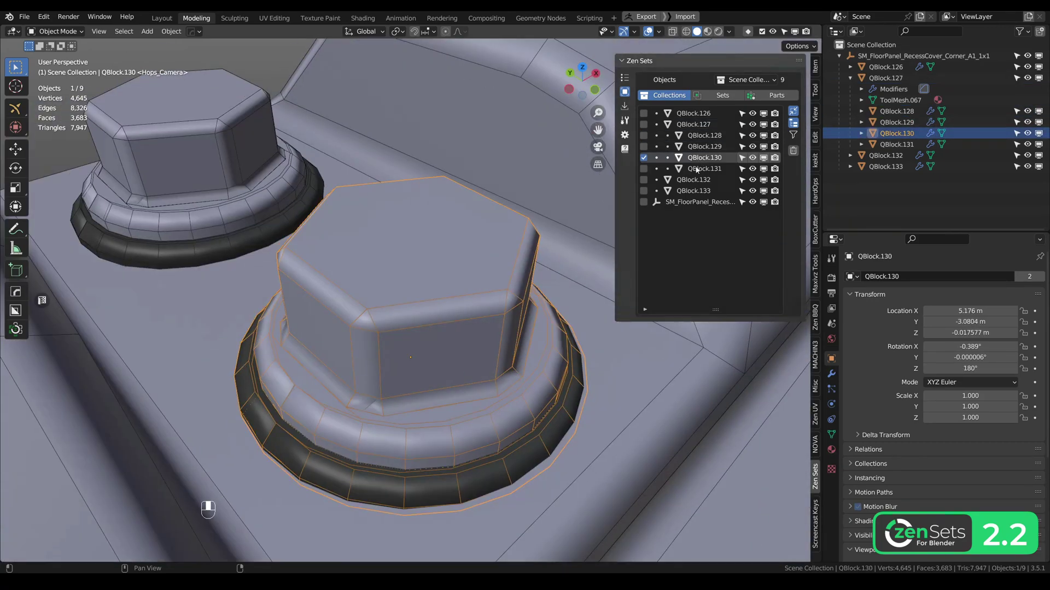
{"action": "left_click", "coordinate": [696, 168]}
{"action": "left_click", "coordinate": [694, 180]}
{"action": "left_click", "coordinate": [693, 190]}
{"action": "left_click", "coordinate": [700, 202]}
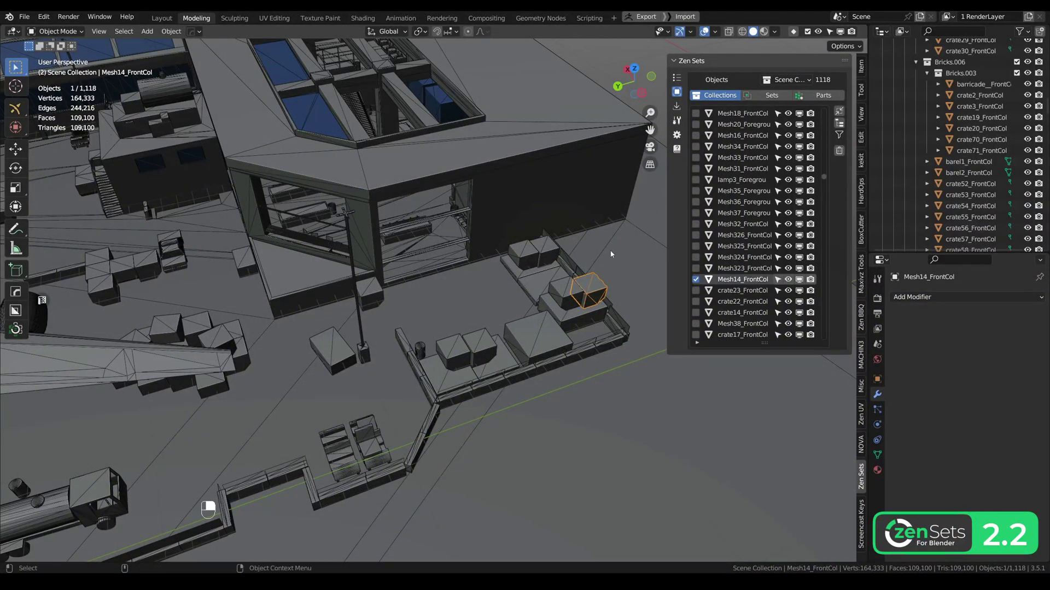
Step: Add crate20_FrontCol and crate67_FrontCol to the Mesh14_FrontCol selection and enter Edit Mode with all three
{"action": "scroll", "coordinate": [508, 283], "scroll_direction": "down", "scroll_amount": 5}
{"action": "middle_click_drag", "start_coordinate": [507, 284], "coordinate": [567, 284], "text": "alt"}
{"action": "scroll", "coordinate": [566, 284], "scroll_direction": "up", "scroll_amount": 4}
{"action": "left_click", "coordinate": [349, 282], "text": "shift"}
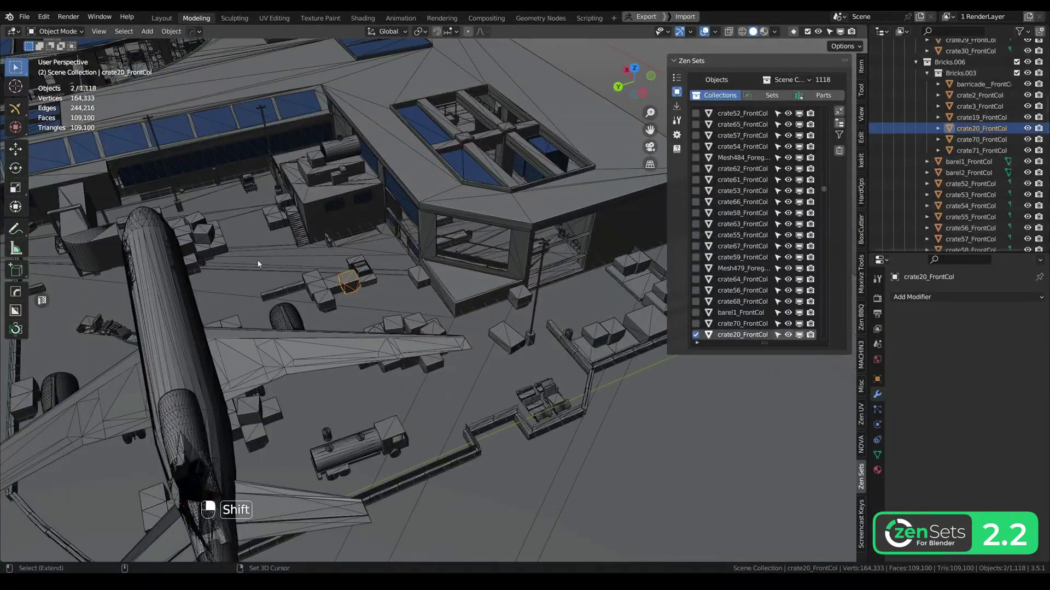
{"action": "left_click", "coordinate": [204, 234], "text": "shift"}
{"action": "left_click", "coordinate": [54, 31]}
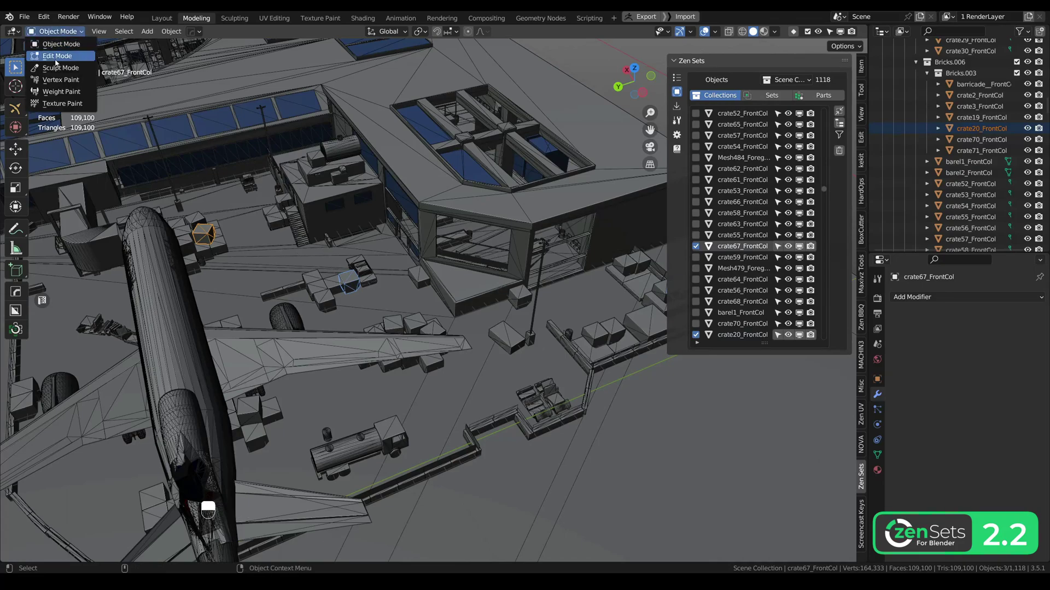
{"action": "left_click", "coordinate": [54, 55]}
Step: Hide and unhide Mesh14_FrontCol from the Objects list, and reselect it together with crate67_FrontCol
{"action": "scroll", "coordinate": [502, 247], "scroll_direction": "down", "scroll_amount": 4}
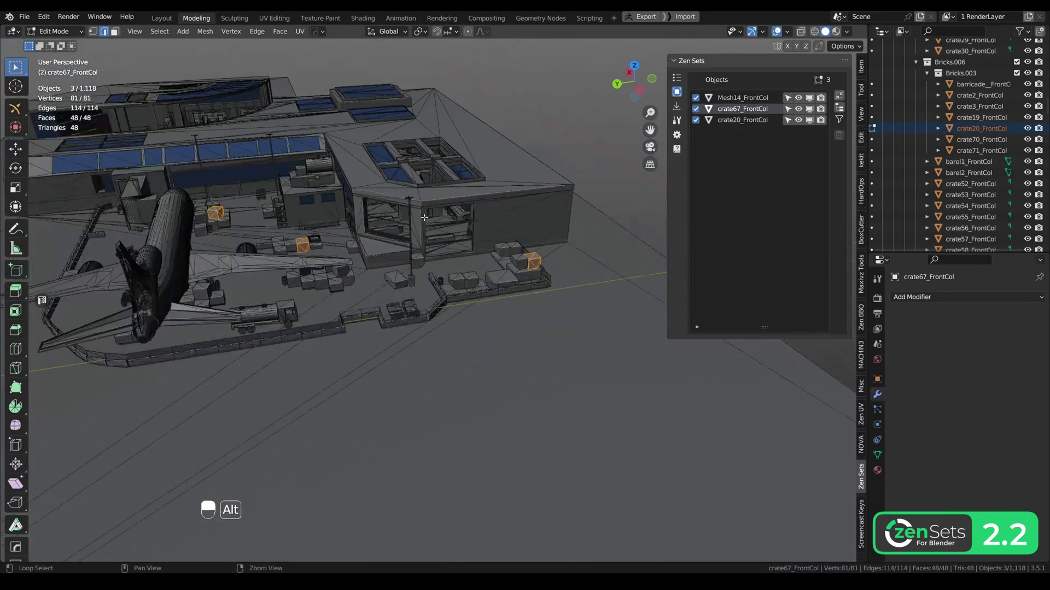
{"action": "scroll", "coordinate": [502, 248], "scroll_direction": "up", "scroll_amount": 2}
{"action": "mouse_move", "coordinate": [501, 245]}
{"action": "middle_mouse_down"}
{"action": "mouse_move", "coordinate": [453, 243]}
{"action": "mouse_move", "coordinate": [493, 243]}
{"action": "middle_mouse_up"}
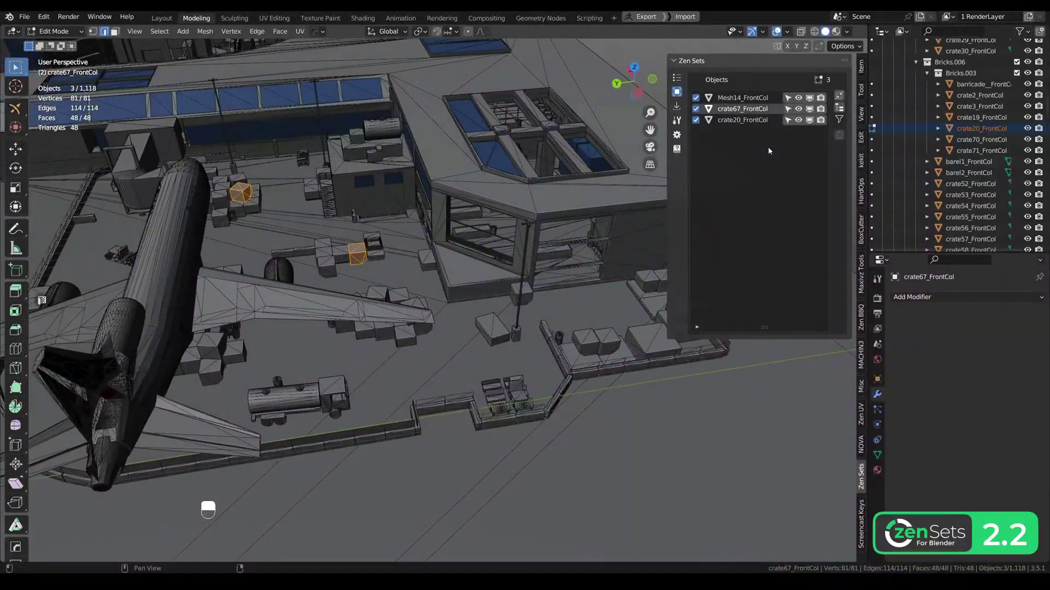
{"action": "left_click", "coordinate": [798, 98]}
{"action": "left_click", "coordinate": [798, 98]}
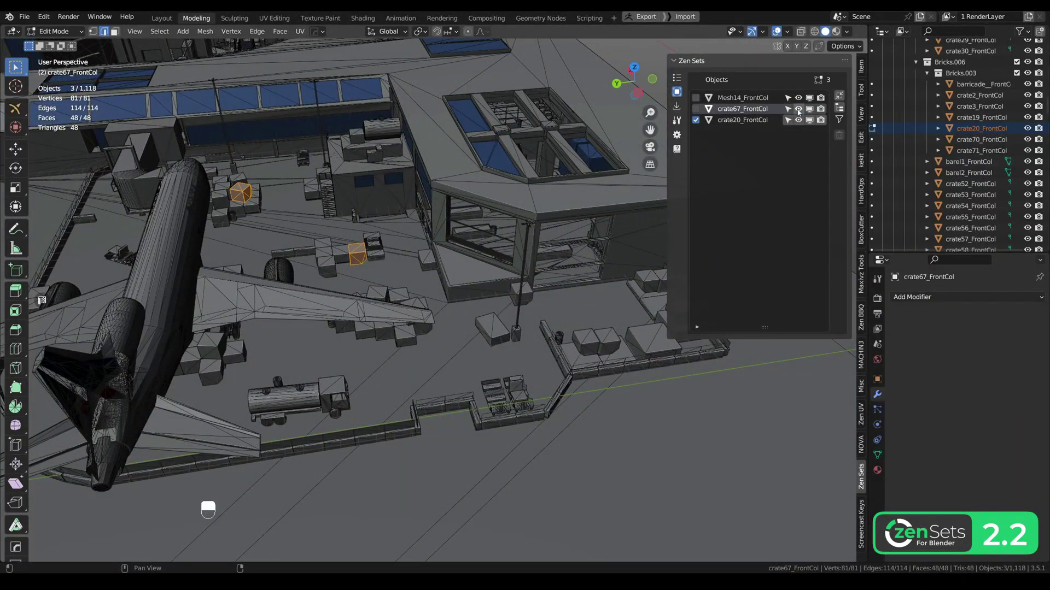
{"action": "left_click", "coordinate": [696, 98]}
{"action": "left_click", "coordinate": [696, 109]}
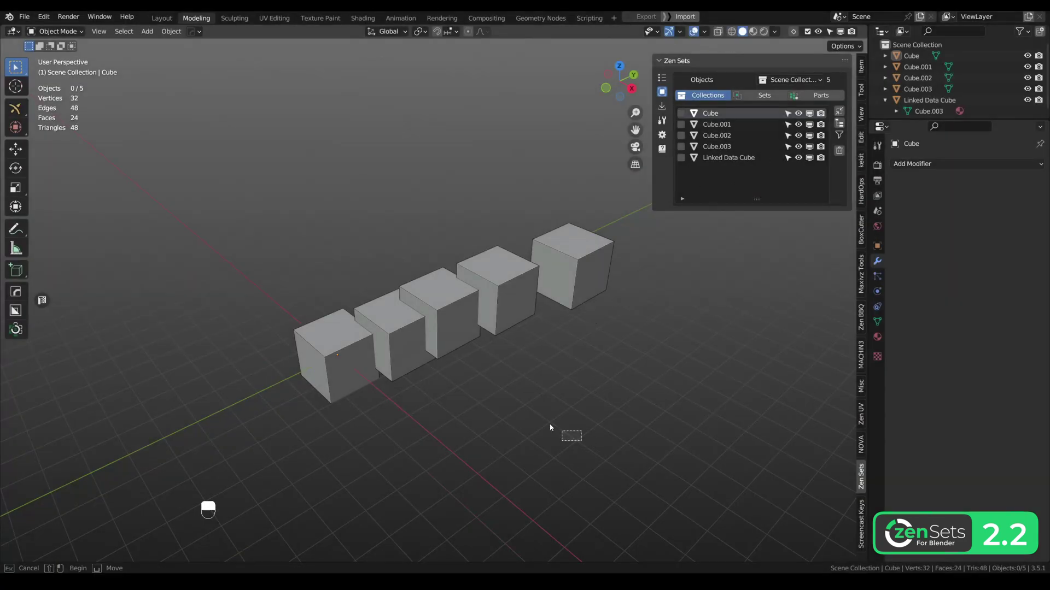
Step: Select all five cubes and switch them to Edit Mode with face selection
{"action": "left_click_drag", "start_coordinate": [565, 433], "coordinate": [276, 197]}
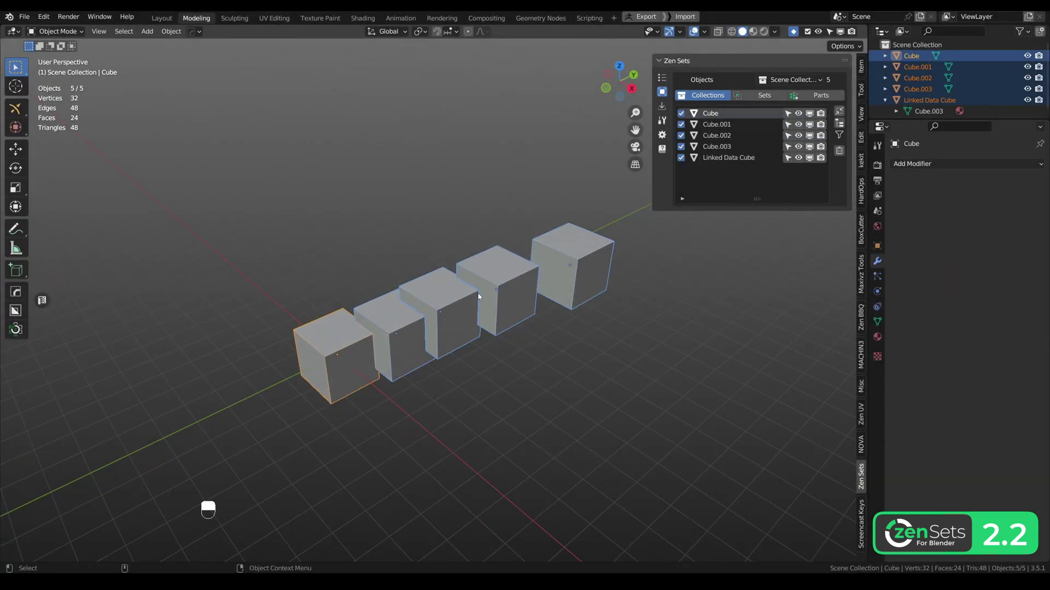
{"action": "key", "text": "3"}
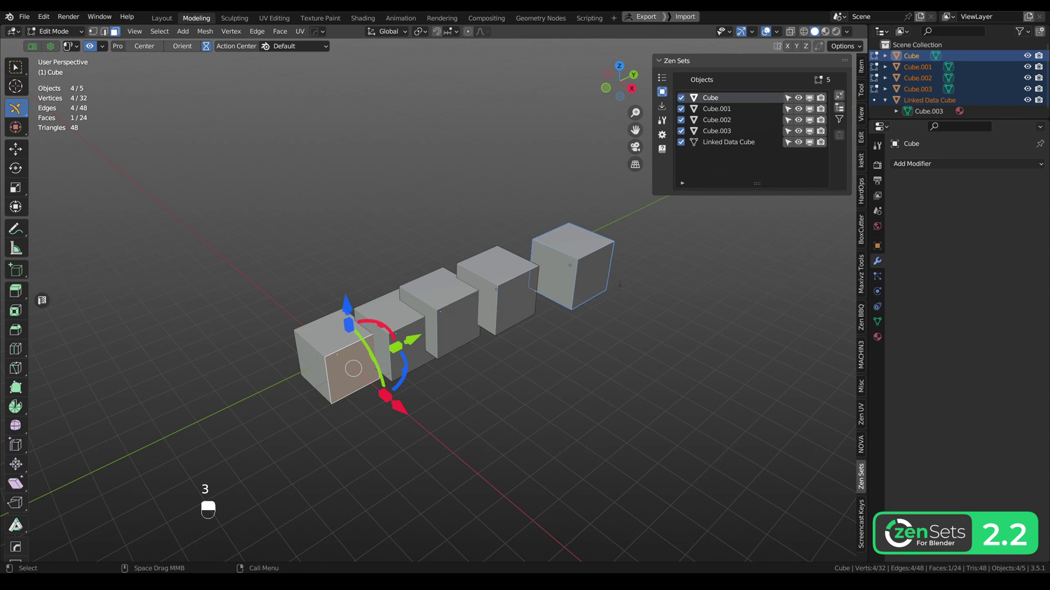
Step: Change the Objects list filter from All so that Linked Data Cube is left out, and reopen the filter settings
{"action": "left_click", "coordinate": [839, 119]}
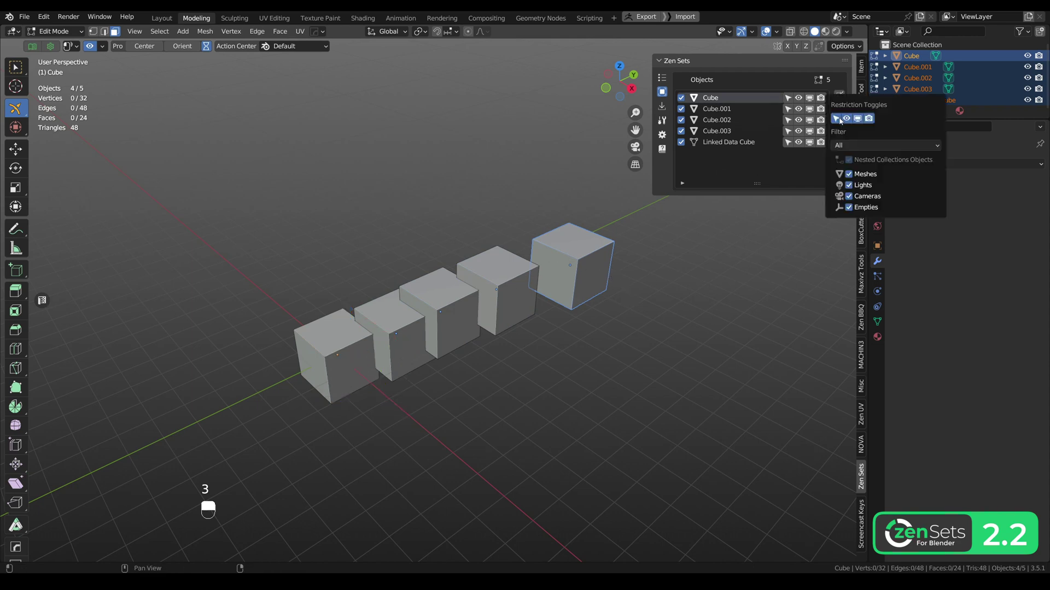
{"action": "left_click", "coordinate": [850, 145]}
{"action": "left_click", "coordinate": [854, 205]}
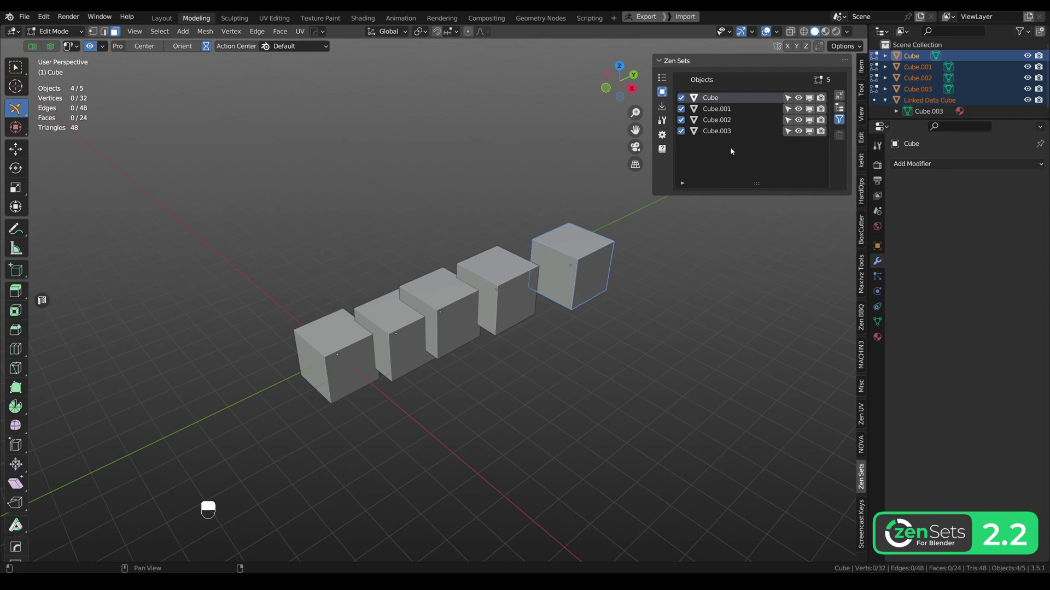
{"action": "left_click", "coordinate": [839, 119]}
{"action": "left_click", "coordinate": [934, 148]}
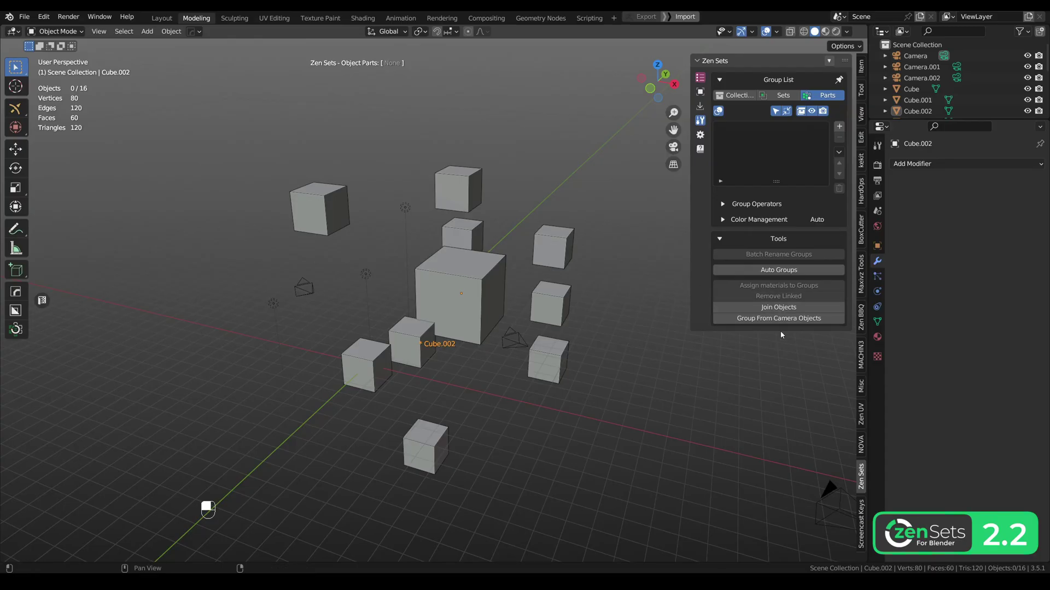
Step: Look through the camera, group the camera objects into an object part with Ray Cast switched to BBox Planes mode, and undo the grouping
{"action": "left_click", "coordinate": [678, 151]}
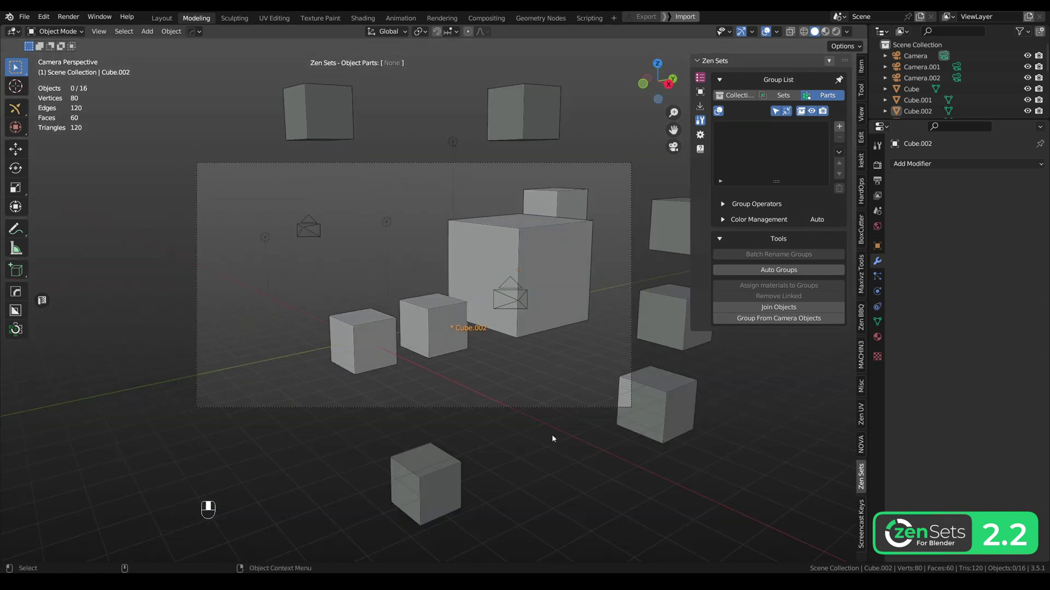
{"action": "left_click", "coordinate": [762, 319]}
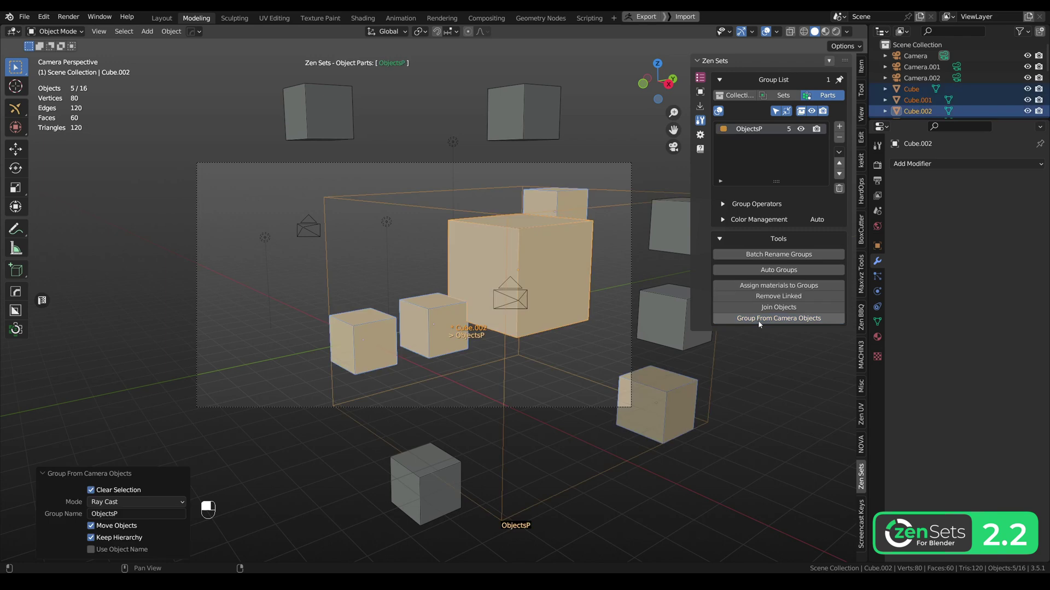
{"action": "left_click", "coordinate": [149, 503]}
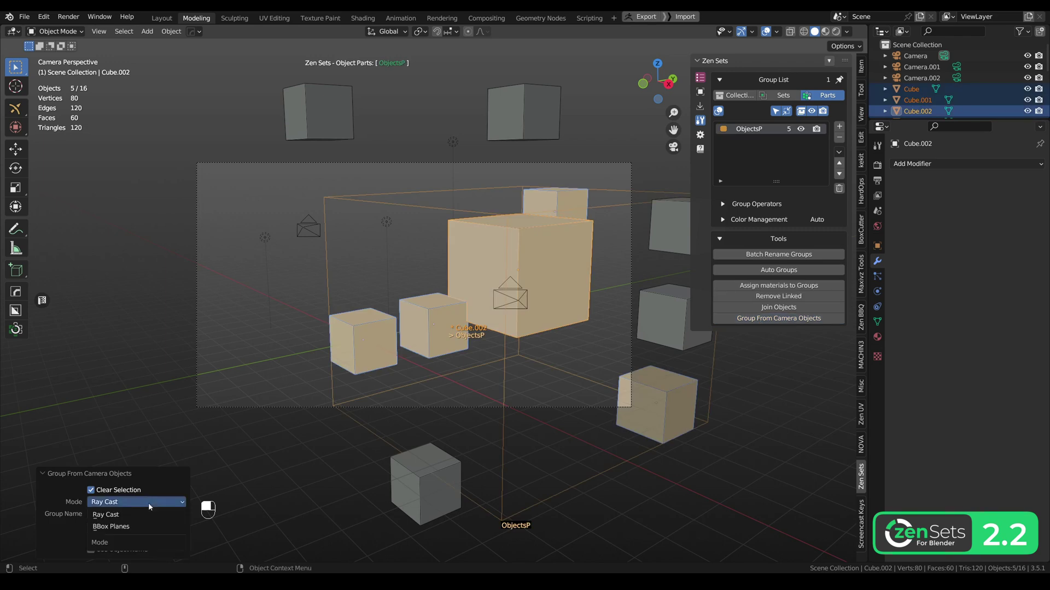
{"action": "left_click", "coordinate": [122, 527]}
{"action": "key", "text": "ctrl+z"}
{"action": "key", "text": "ctrl+z"}
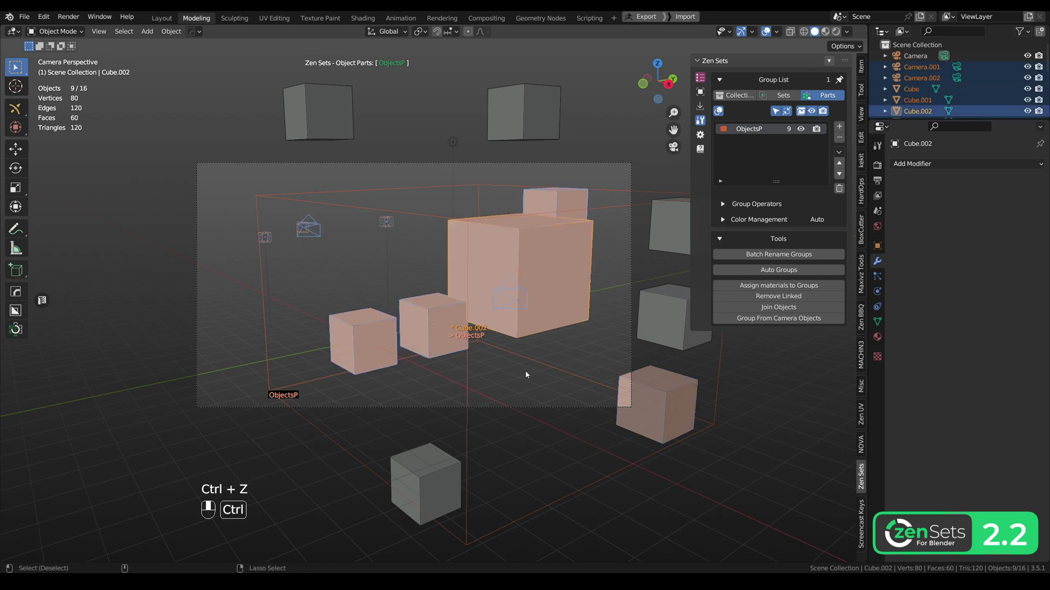
Step: Select the camera objects and switch the selection mode from BBox Planes to Ray Cast
{"action": "left_click", "coordinate": [124, 31]}
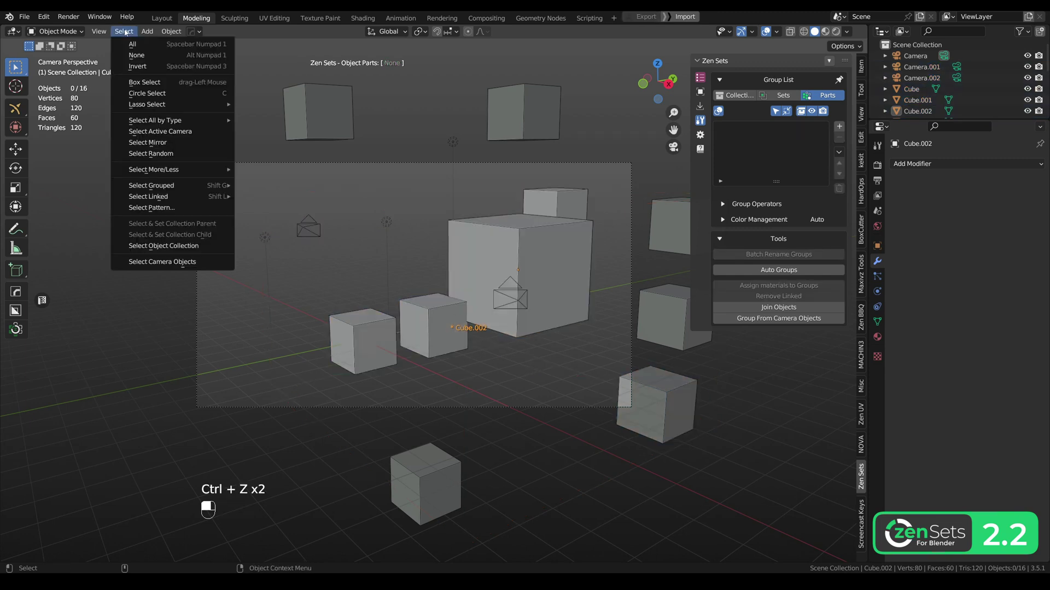
{"action": "left_click", "coordinate": [161, 262]}
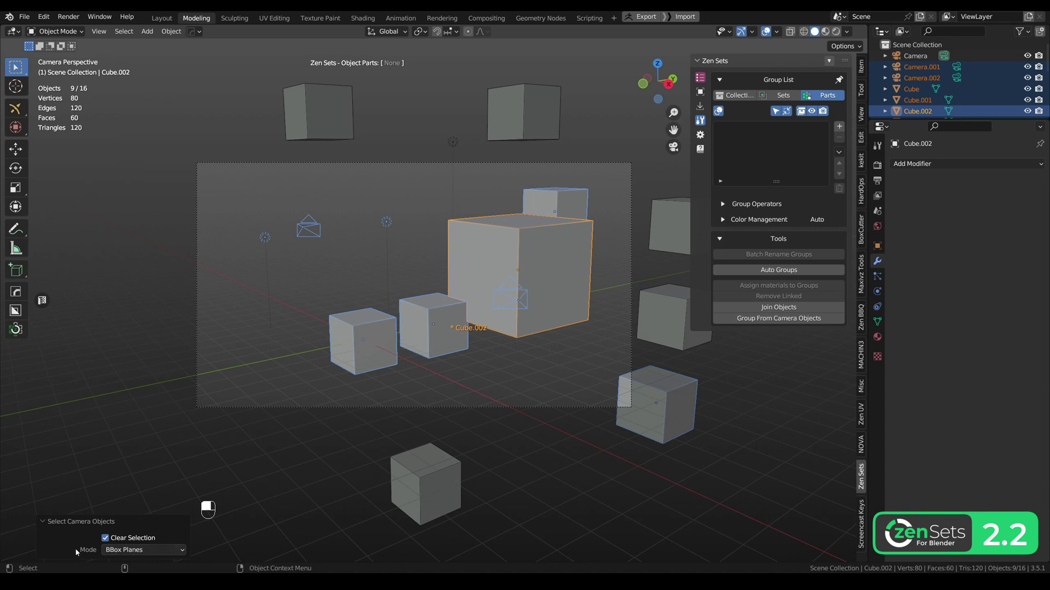
{"action": "left_click", "coordinate": [138, 550]}
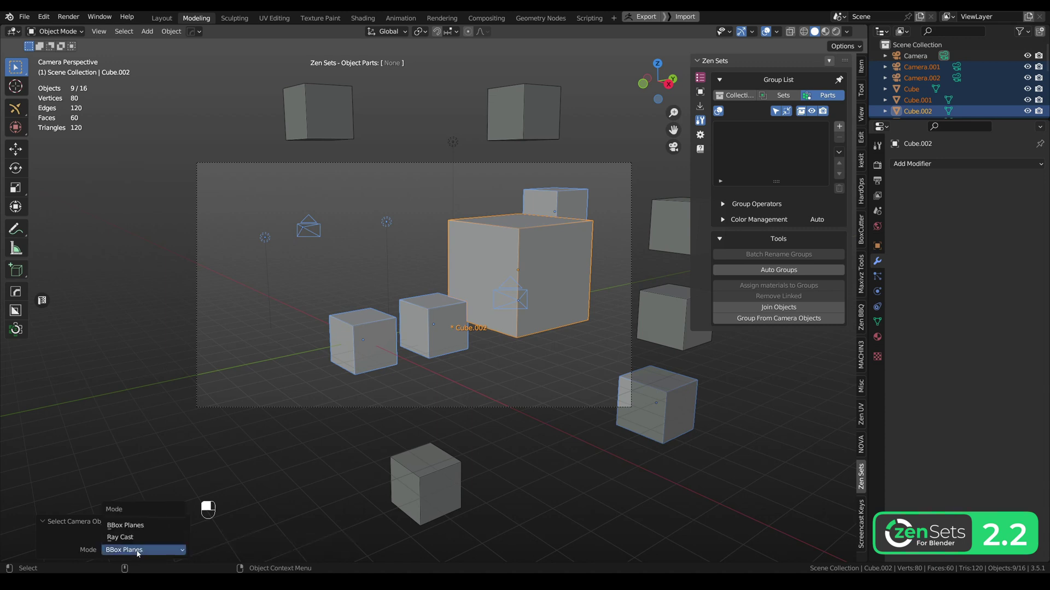
{"action": "left_click", "coordinate": [143, 538]}
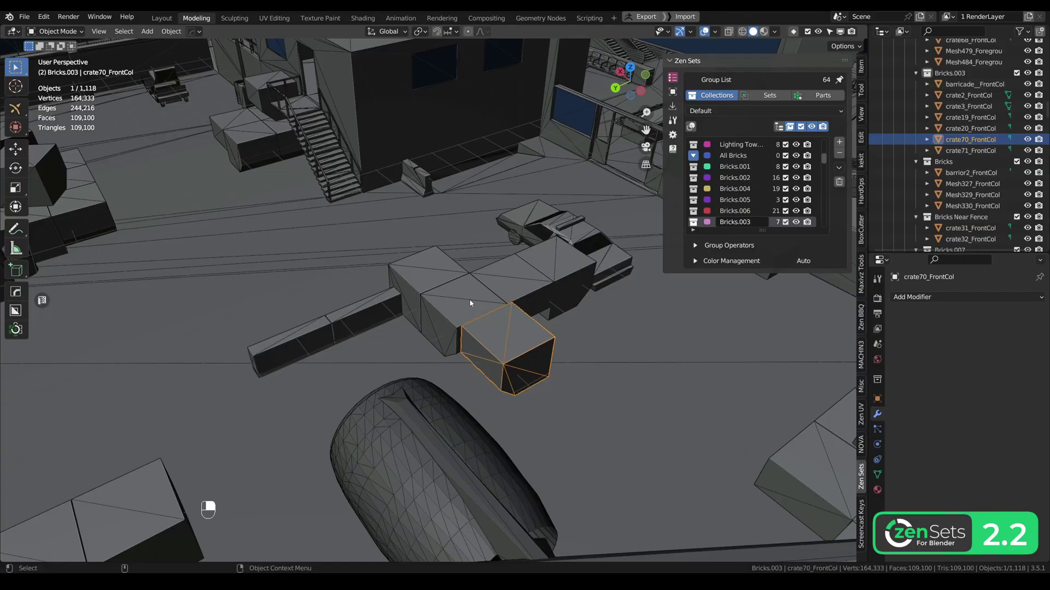
Step: Use Select Object Collection on crate70_FrontCol to step through its parent collections from Scene Collection down to Bricks.003
{"action": "left_click", "coordinate": [120, 34]}
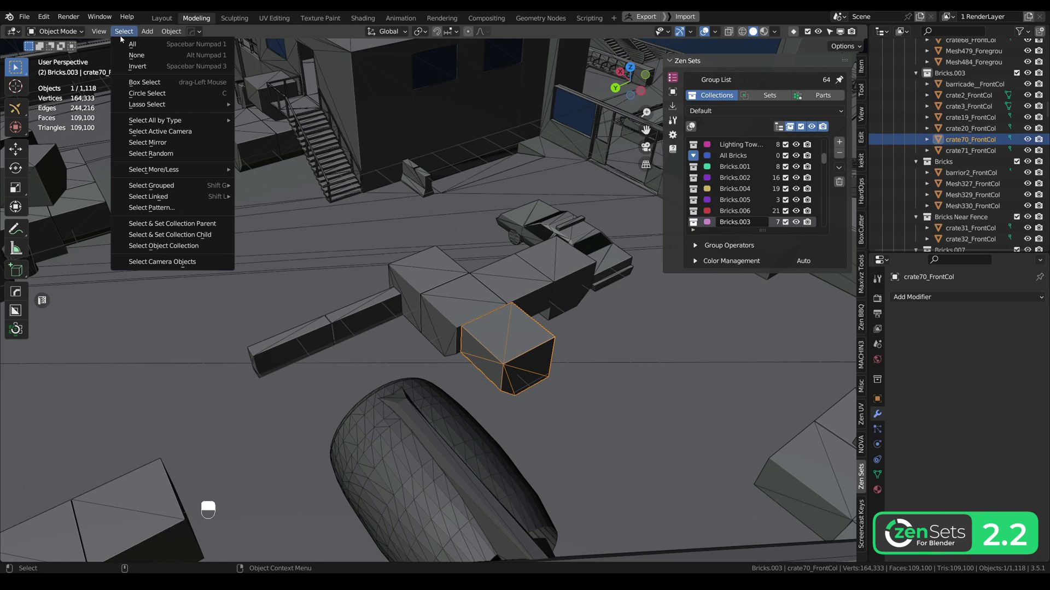
{"action": "left_click", "coordinate": [161, 247]}
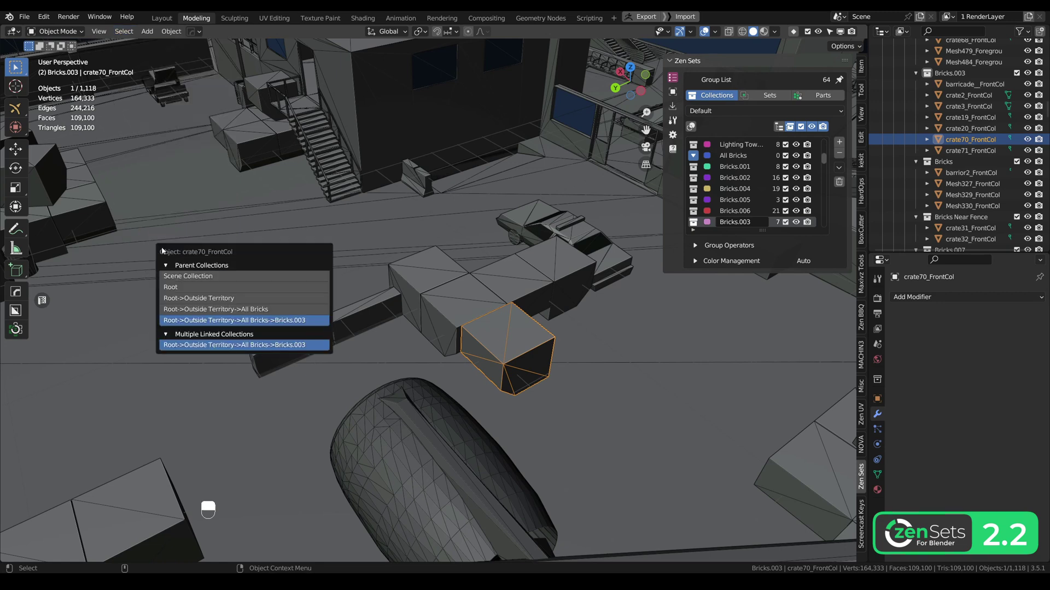
{"action": "left_click", "coordinate": [197, 277]}
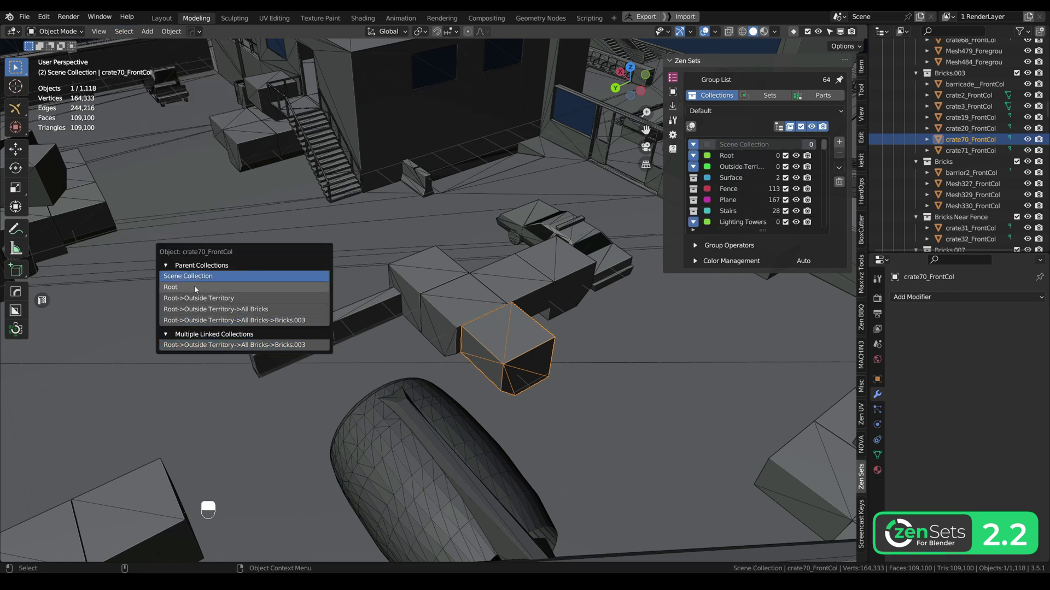
{"action": "left_click", "coordinate": [197, 287]}
{"action": "left_click", "coordinate": [196, 299]}
{"action": "left_click", "coordinate": [201, 310]}
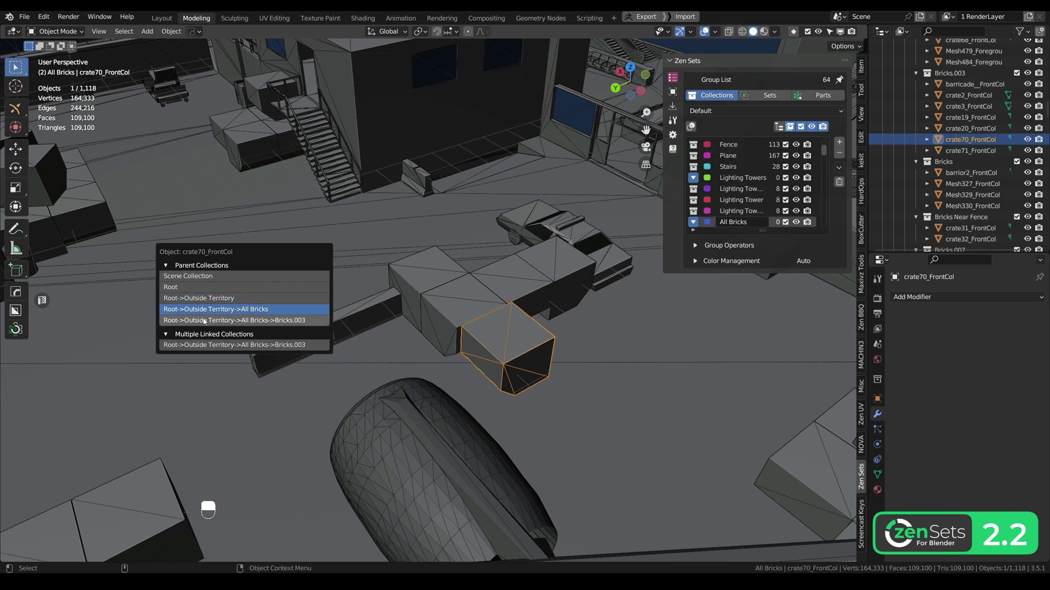
{"action": "left_click", "coordinate": [205, 321]}
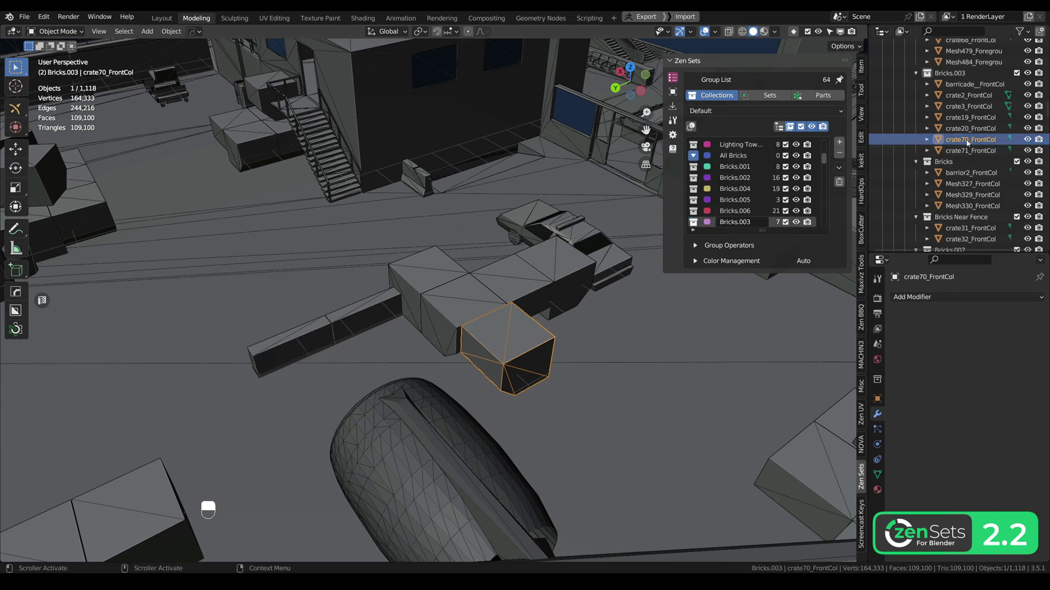
Step: Link crate70_FrontCol into Bricks and Bricks Near Fence, and make Bricks the active one among its multiple linked collections
{"action": "left_click_drag", "start_coordinate": [966, 143], "coordinate": [962, 162]}
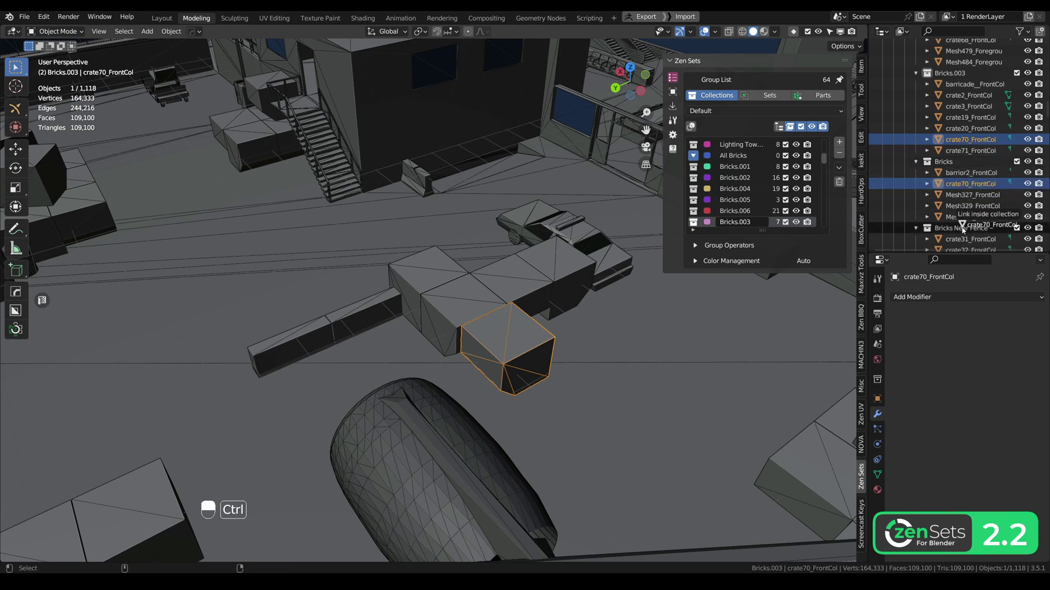
{"action": "left_click", "coordinate": [124, 31]}
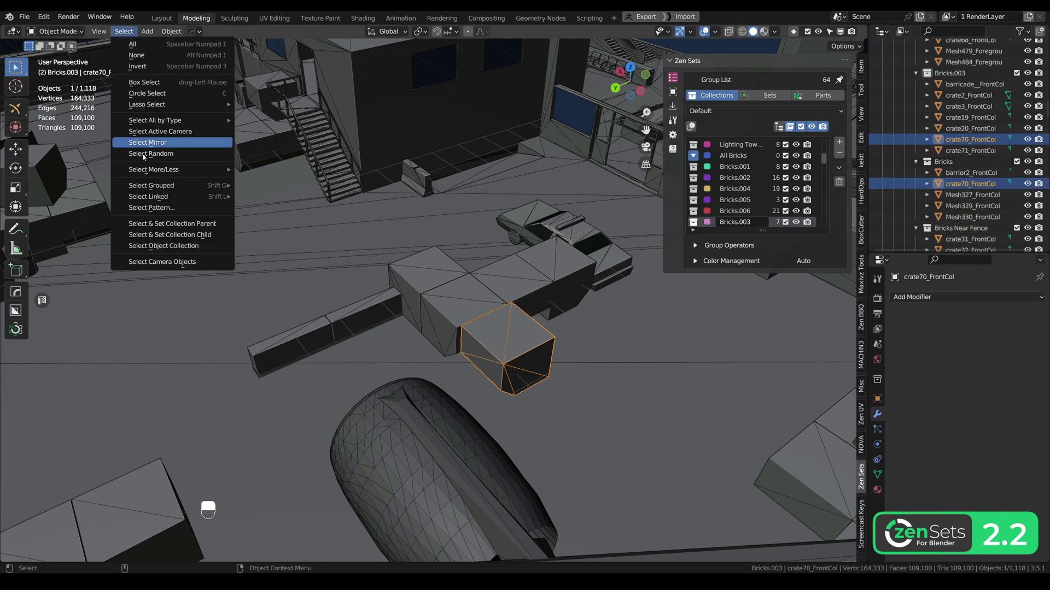
{"action": "left_click", "coordinate": [169, 246]}
{"action": "left_click", "coordinate": [228, 375]}
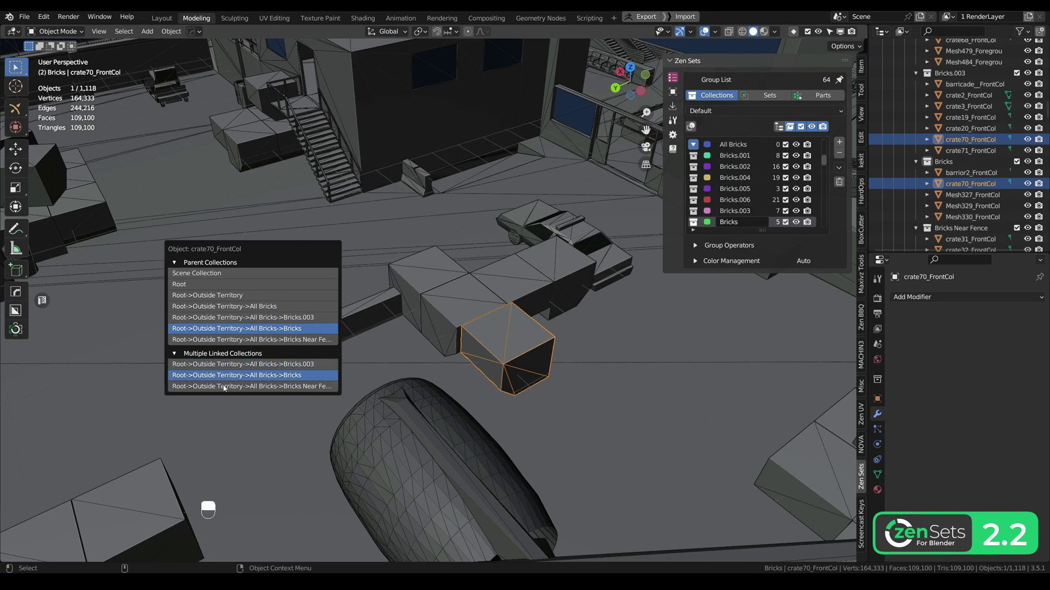
{"action": "left_click", "coordinate": [228, 386]}
{"action": "left_click", "coordinate": [229, 375]}
{"action": "left_click", "coordinate": [229, 364]}
{"action": "left_click", "coordinate": [228, 375]}
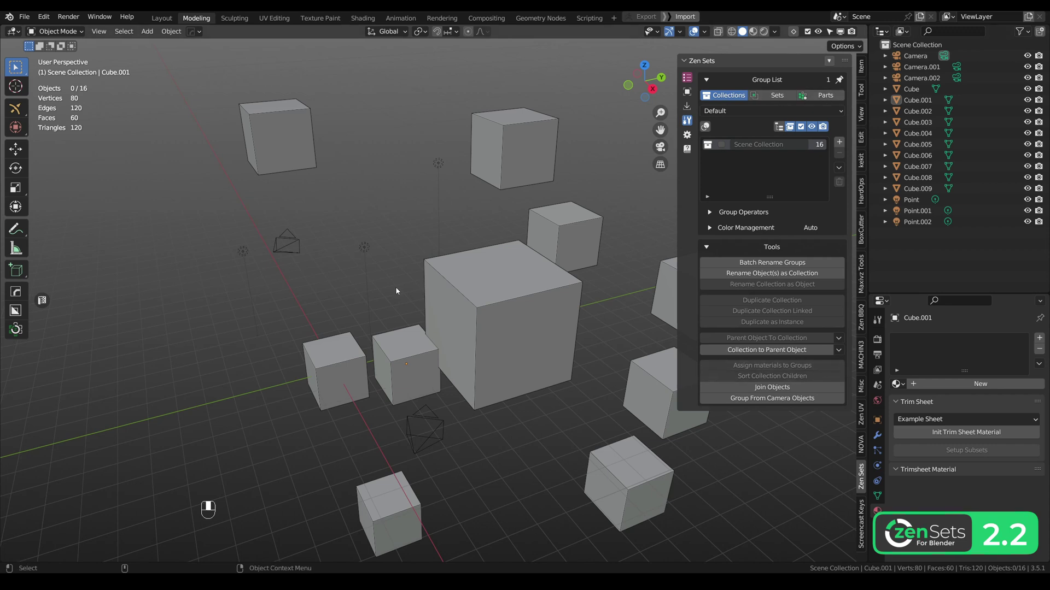
Step: Select the two small neighbouring cubes beside the large cube and move them to a new collection group
{"action": "left_click", "coordinate": [321, 362]}
{"action": "left_click", "coordinate": [400, 361], "text": "shift"}
{"action": "key", "text": "shift+ctrl+d"}
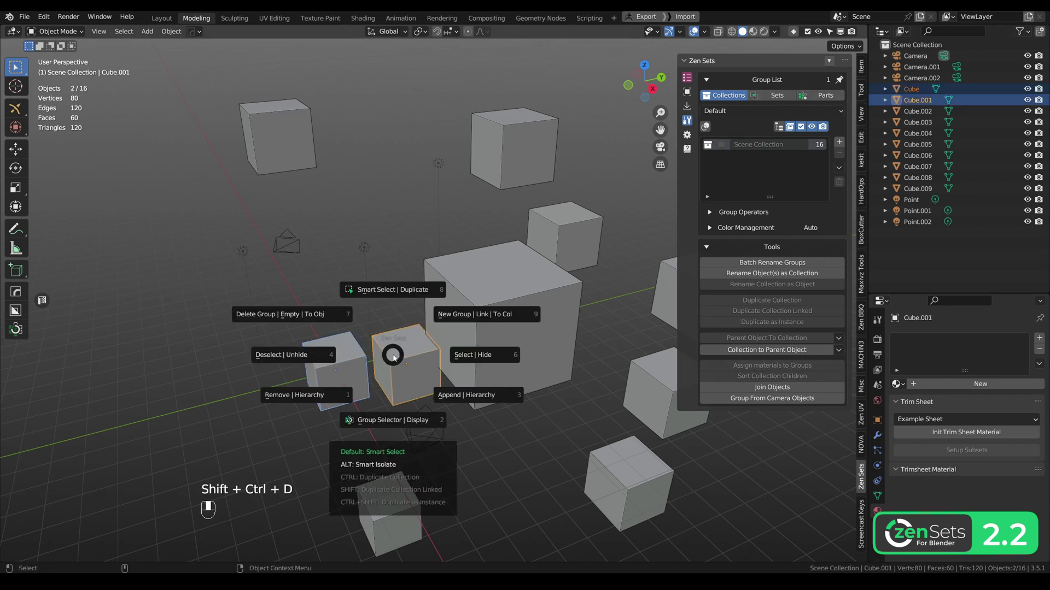
{"action": "left_click", "coordinate": [451, 322]}
Step: Move the large cube, Cube.005 and Cube.006 to a new collection group, and assign materials to all groups
{"action": "left_click", "coordinate": [494, 306]}
{"action": "left_click", "coordinate": [563, 235], "text": "shift"}
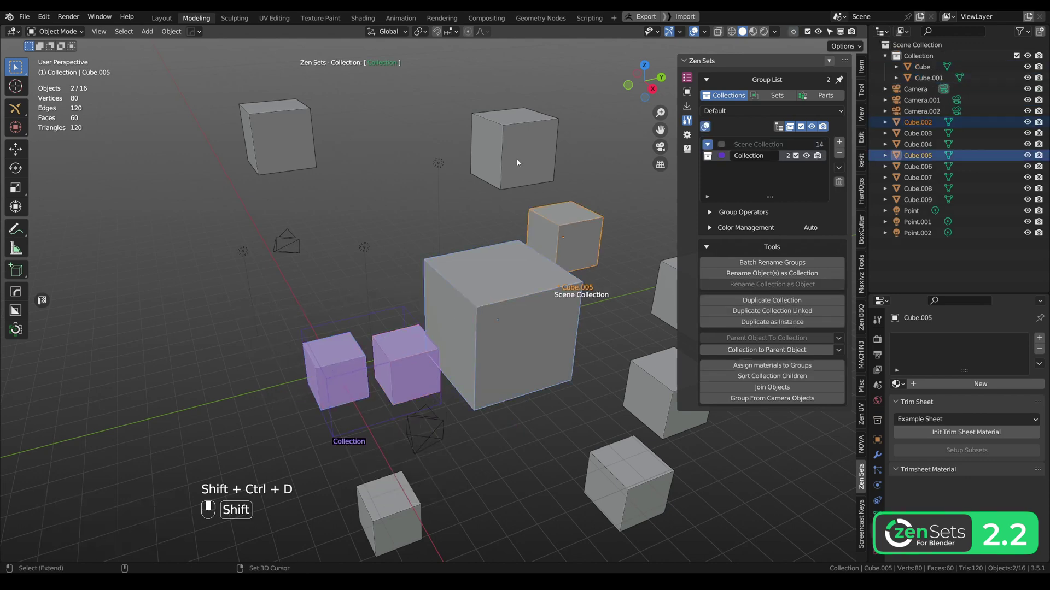
{"action": "left_click", "coordinate": [516, 159], "text": "shift"}
{"action": "key", "text": "shift+ctrl+d"}
{"action": "left_click", "coordinate": [573, 124]}
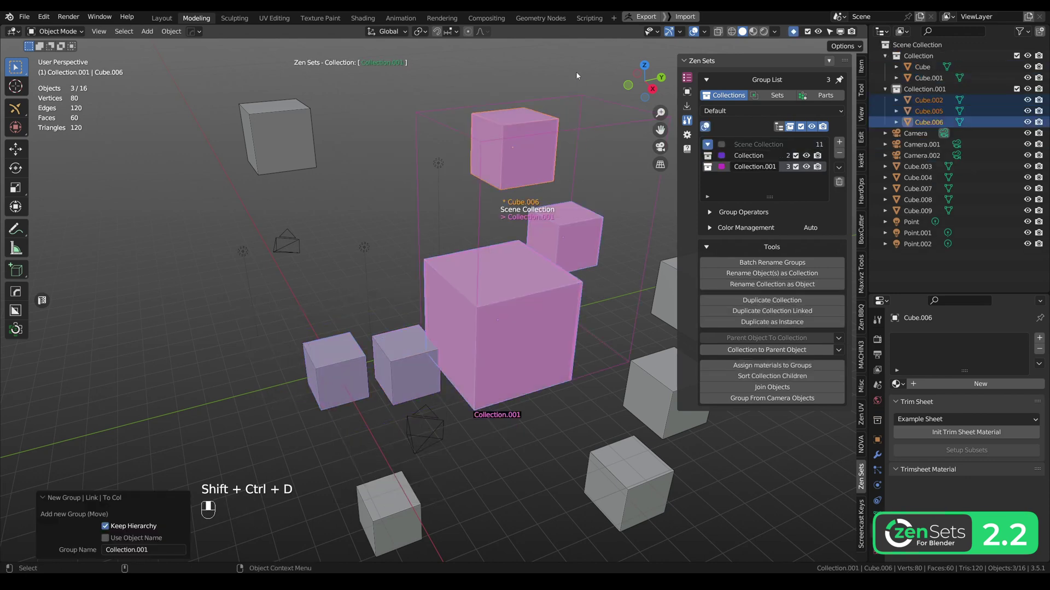
{"action": "left_click", "coordinate": [556, 177]}
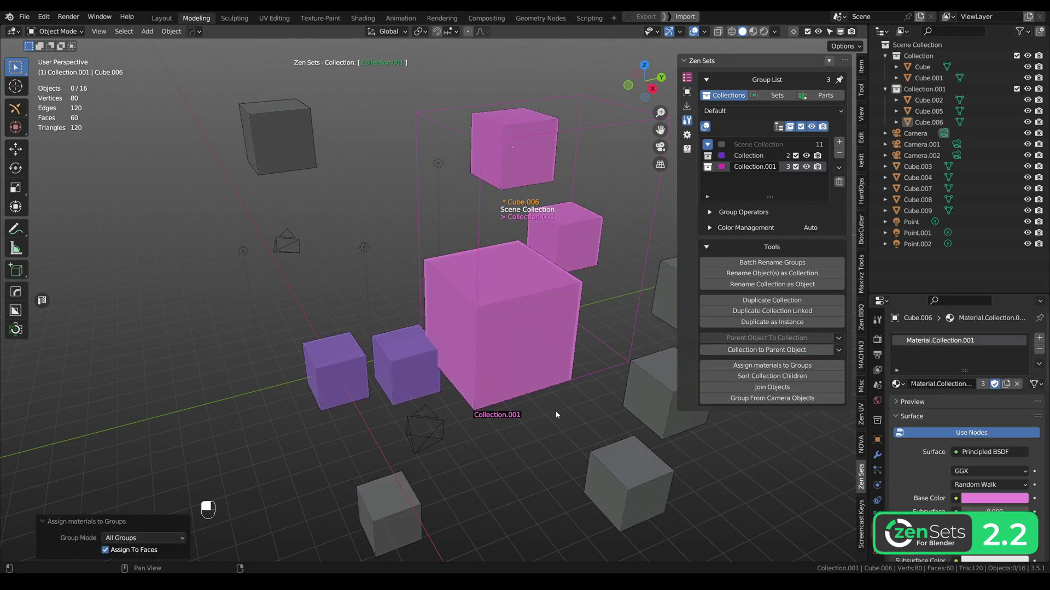
{"action": "key", "text": "shift+ctrl+d"}
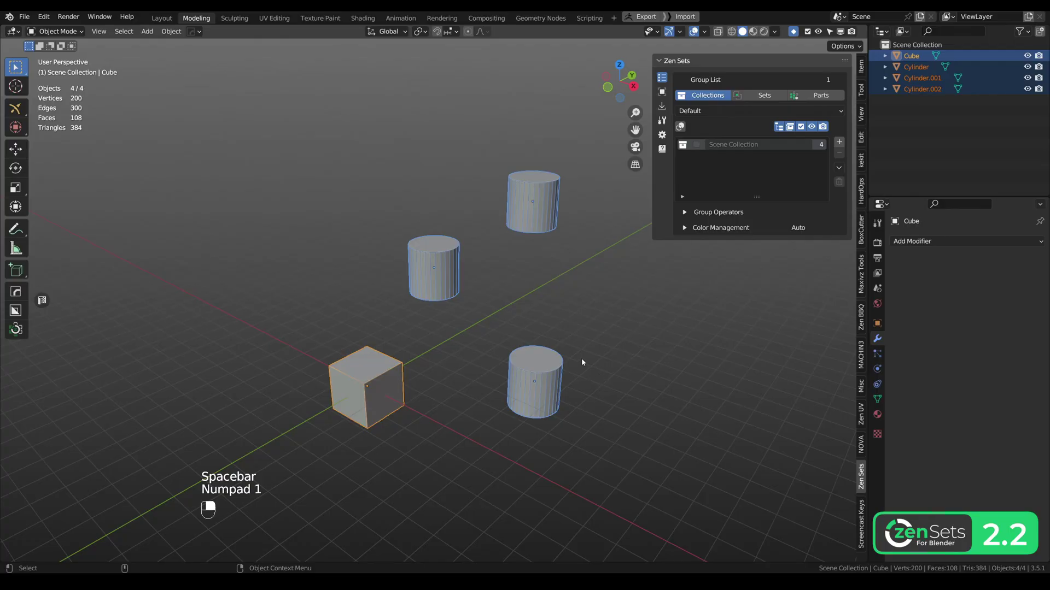
Step: Move the cube and three cylinders to a new collection group, and toggle Use Object Name off and on, leaving it enabled
{"action": "left_click_drag", "start_coordinate": [582, 358], "coordinate": [482, 318], "text": "alt"}
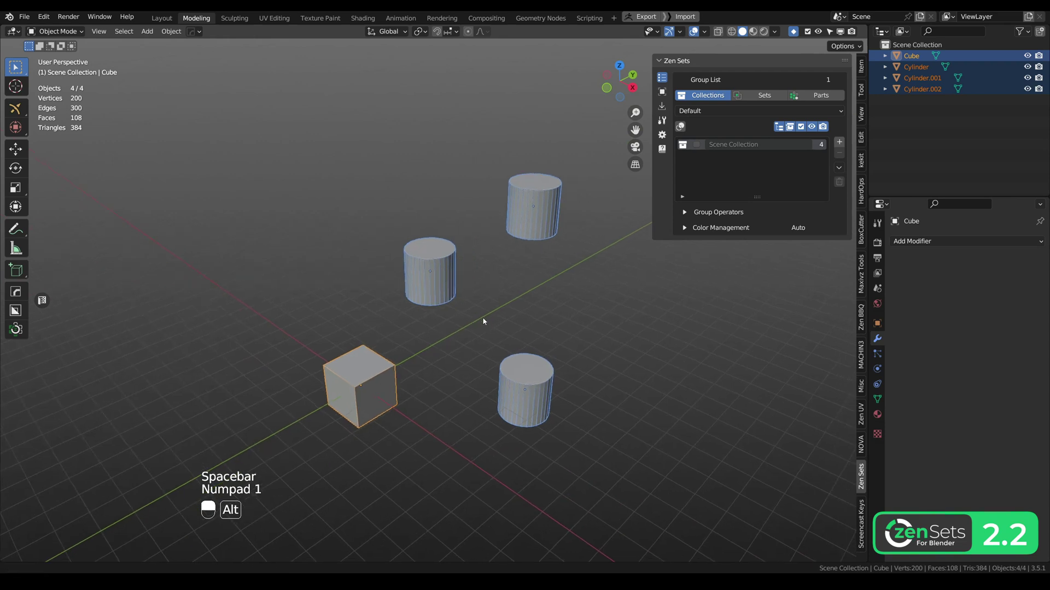
{"action": "key", "text": "shift+ctrl+d"}
{"action": "left_click", "coordinate": [556, 277]}
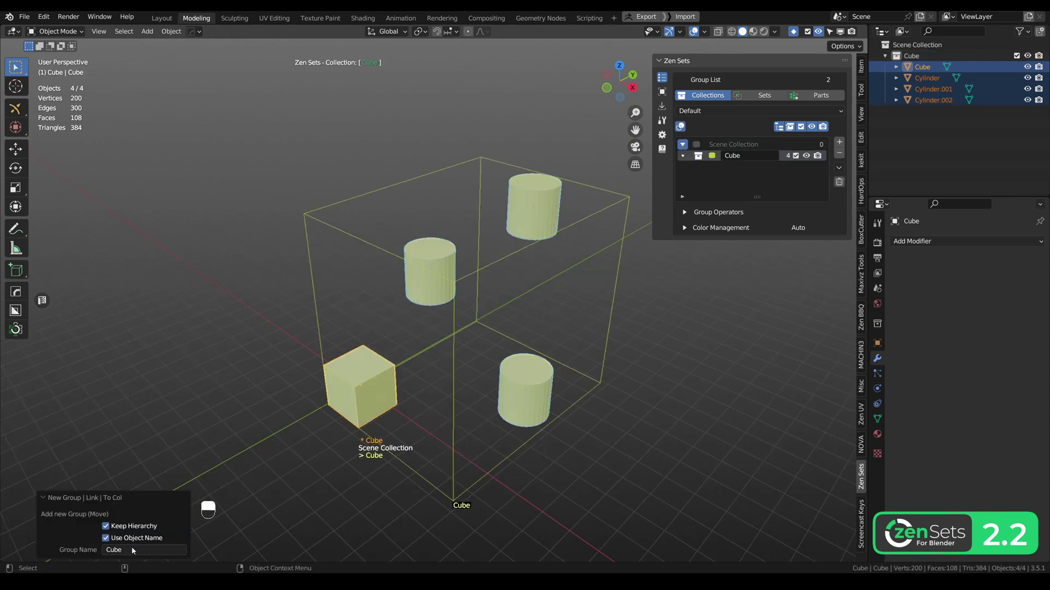
{"action": "left_click", "coordinate": [106, 538]}
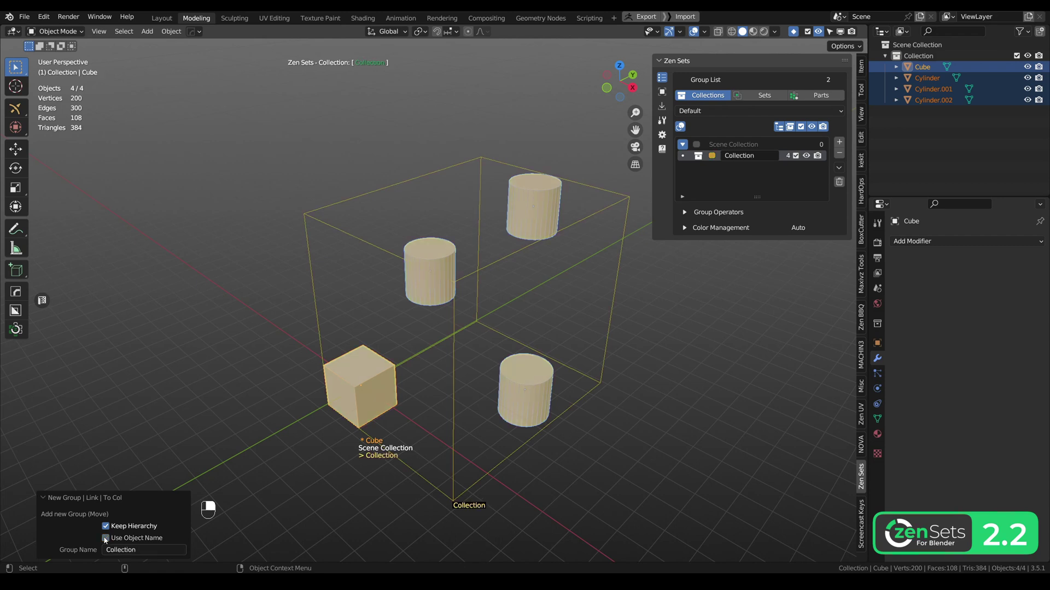
{"action": "left_click", "coordinate": [106, 539]}
{"action": "left_click", "coordinate": [105, 538]}
{"action": "left_click", "coordinate": [105, 538]}
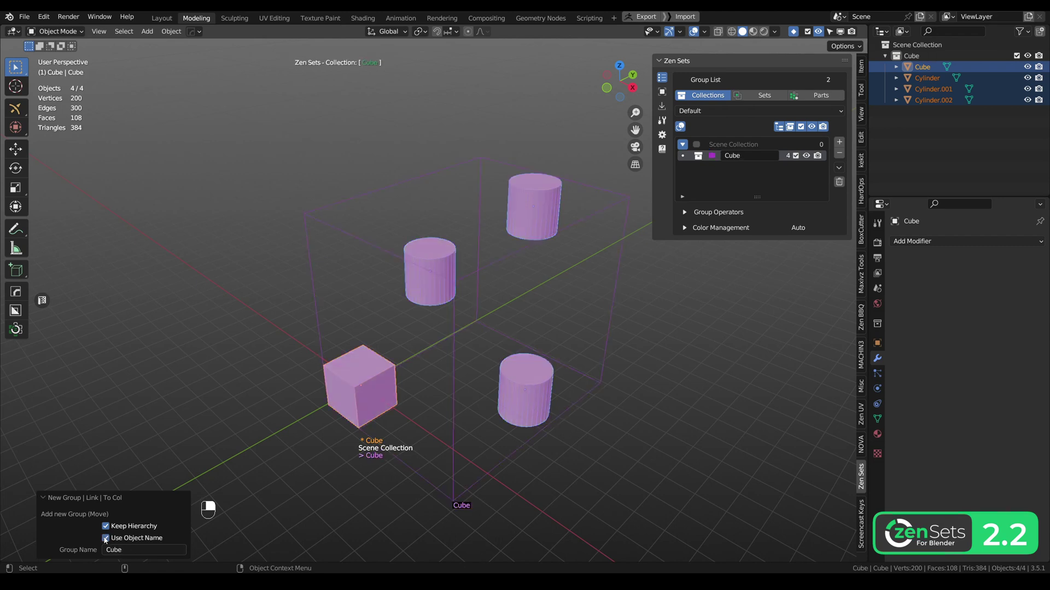